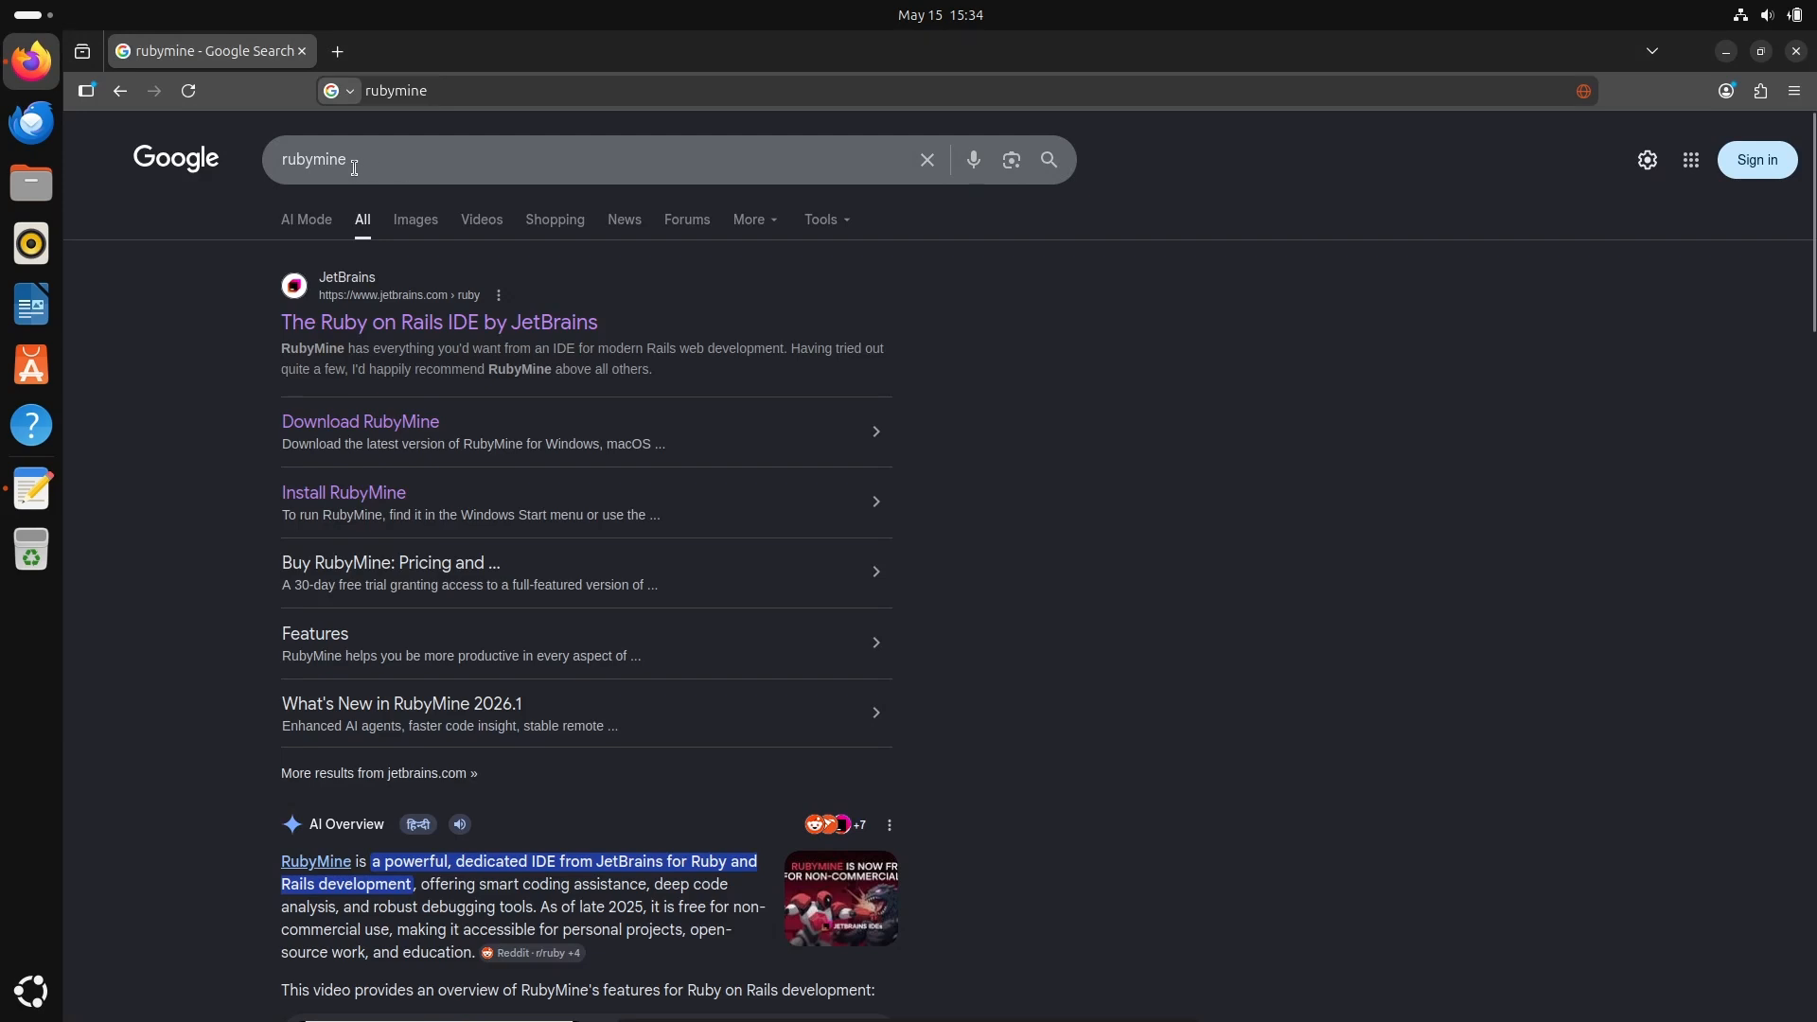
- Download the Linux .tar.gz package of RubyMine from the JetBrains website
{"action": "left_click", "coordinate": [380, 326]}
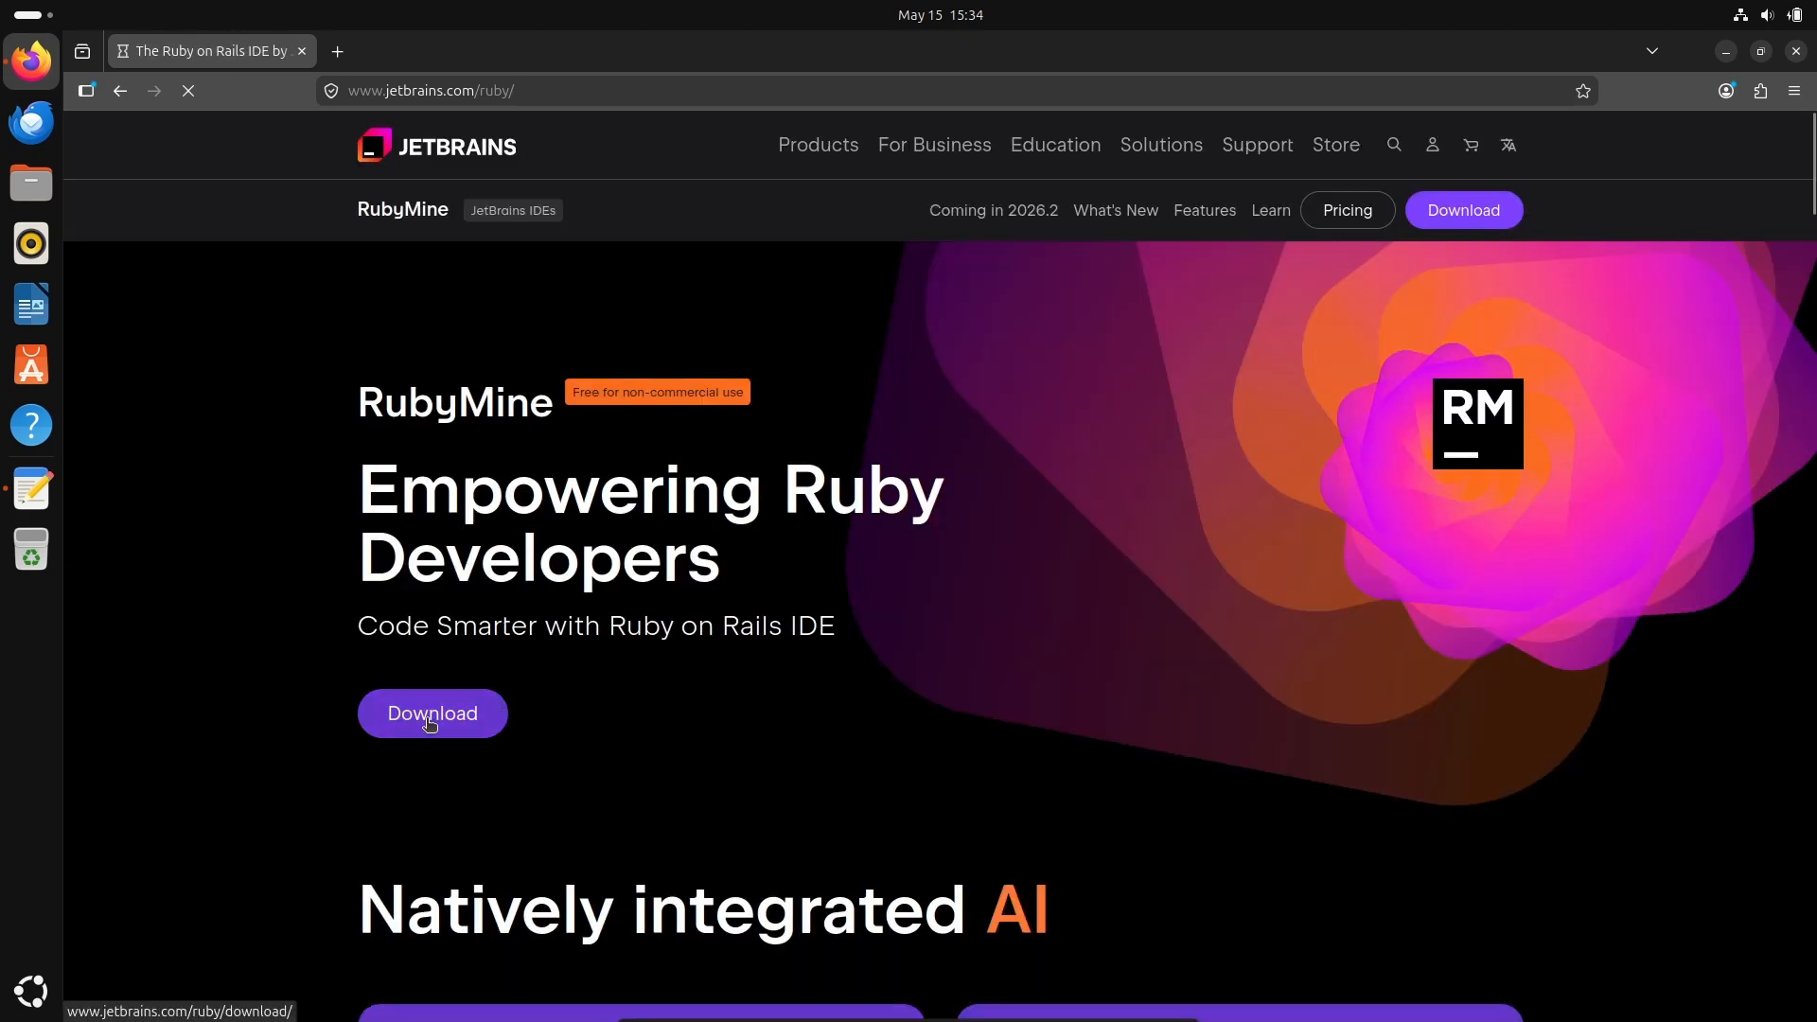
{"action": "left_click", "coordinate": [428, 724]}
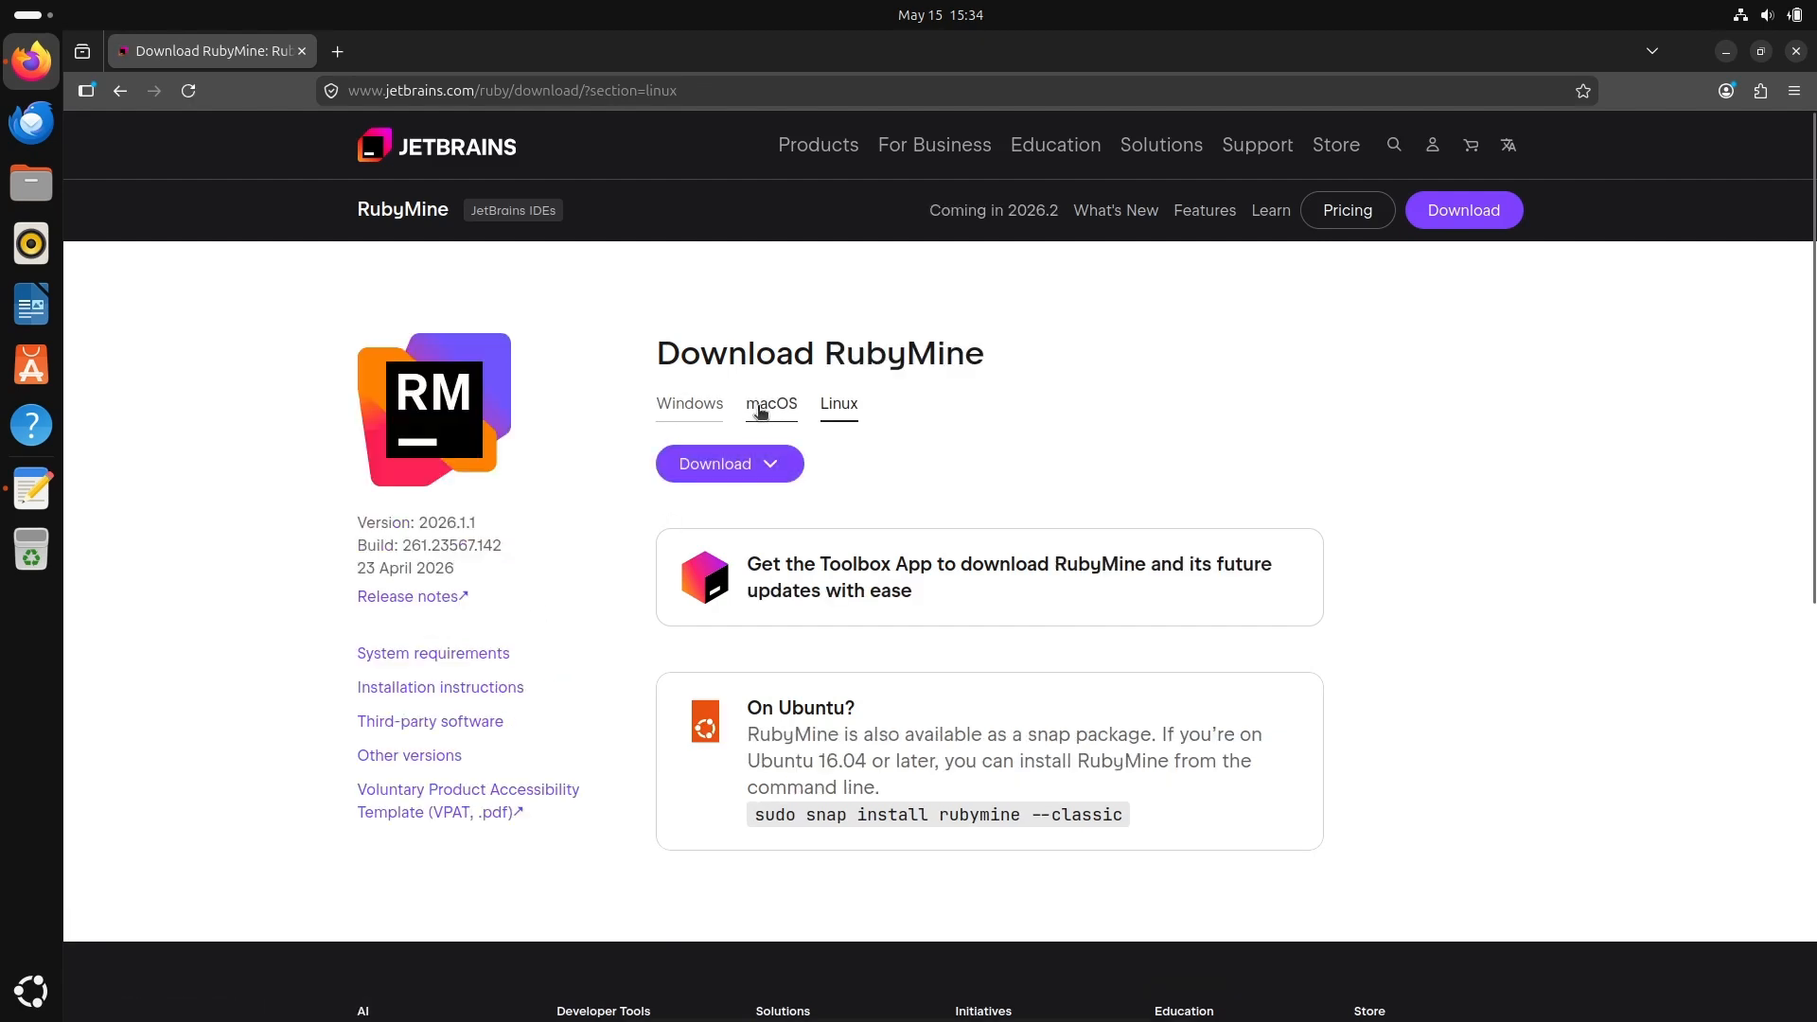
{"action": "left_click", "coordinate": [754, 464]}
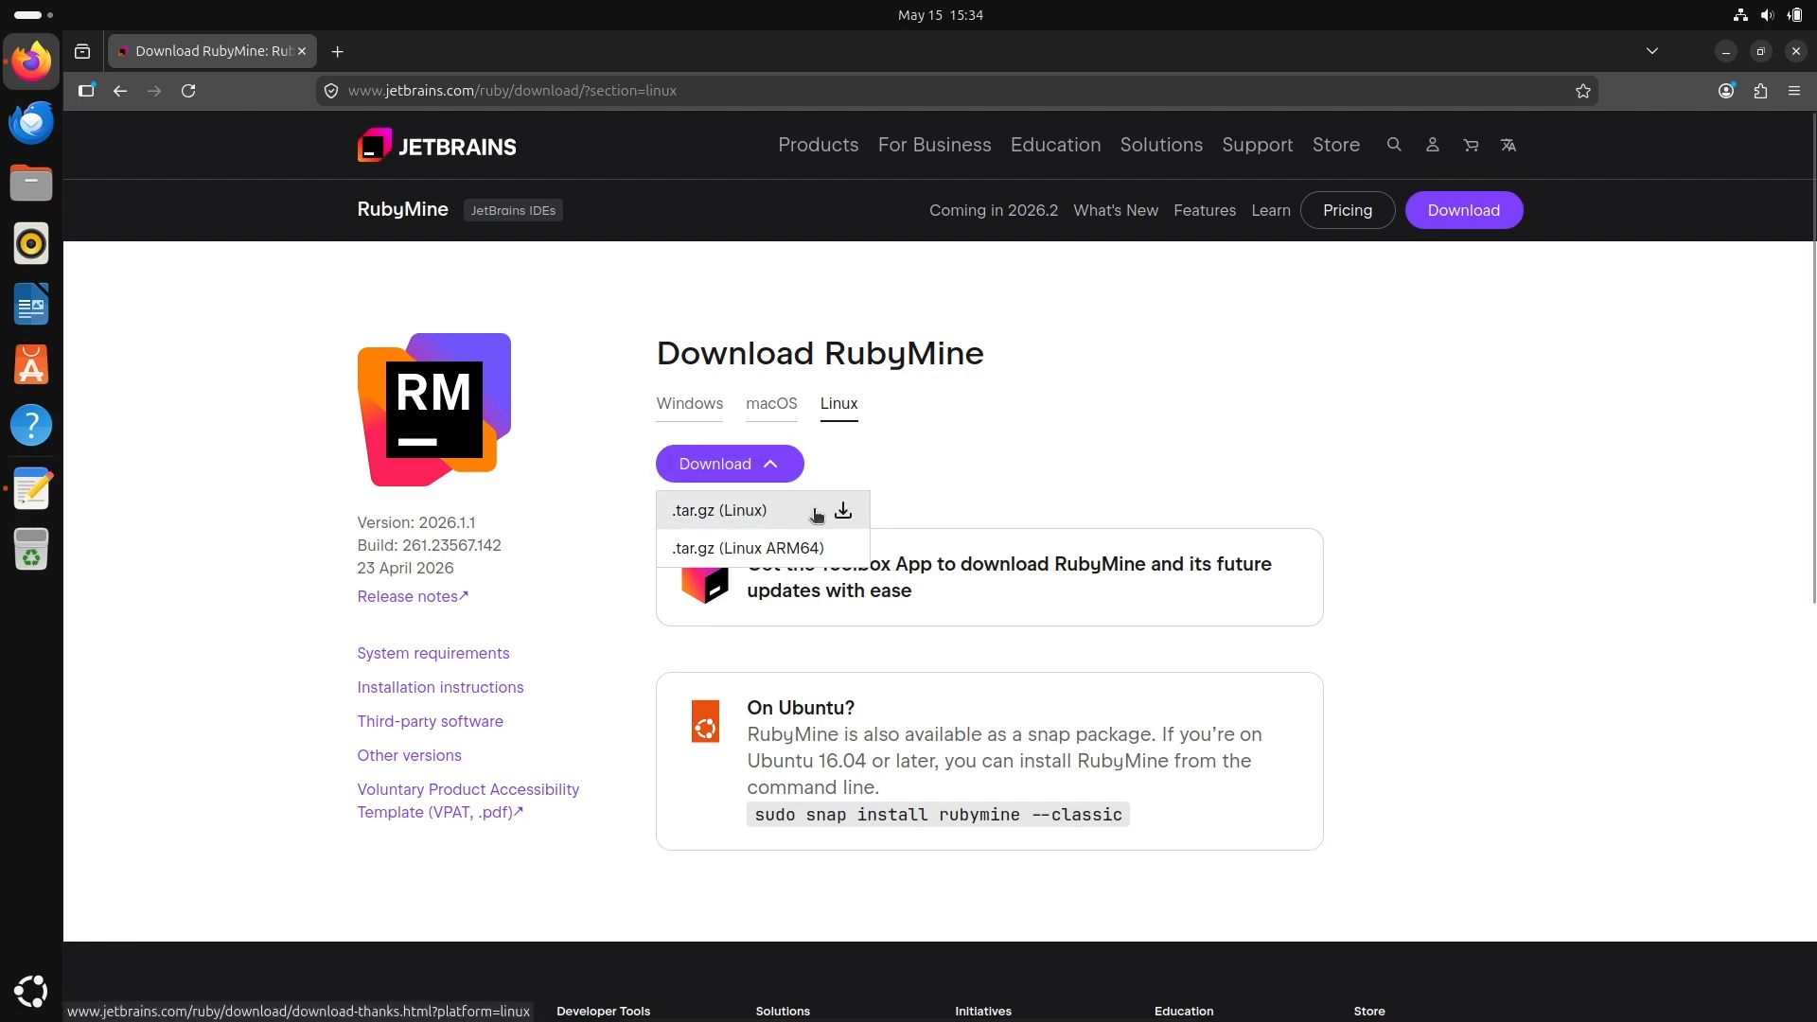
{"action": "left_click", "coordinate": [845, 518]}
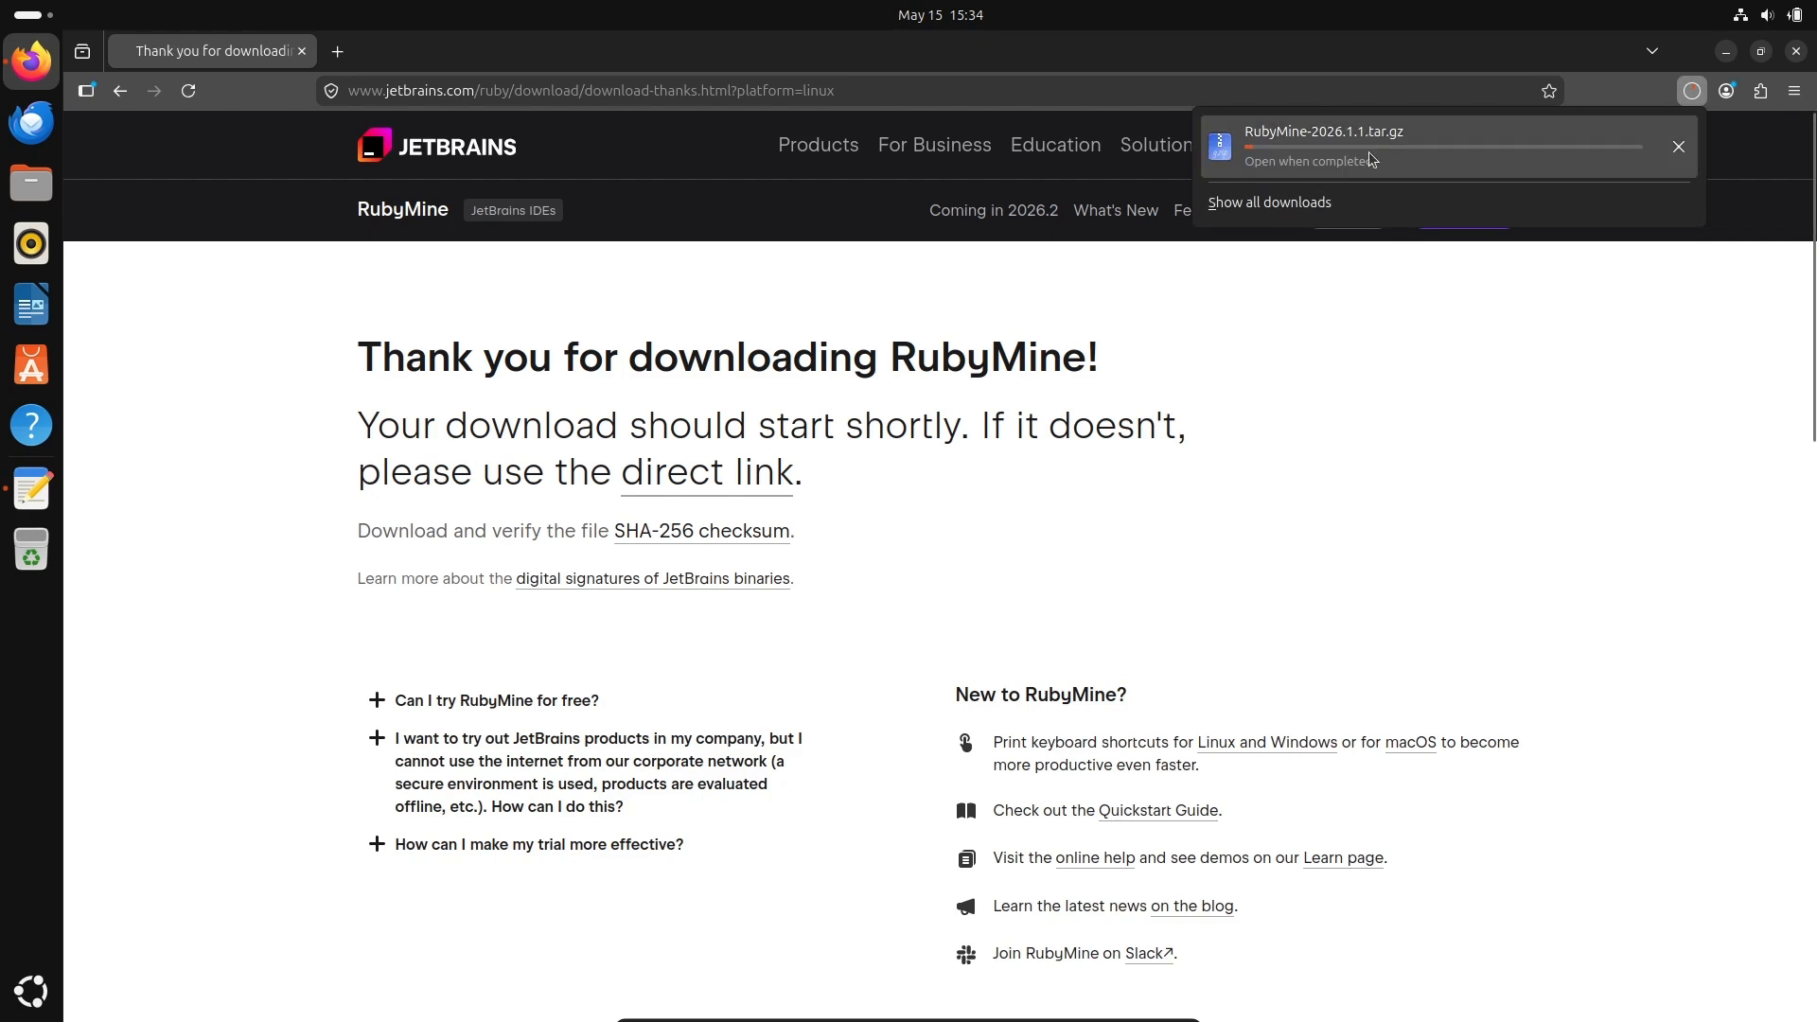
- Open the Terminal from the desktop, check the installed Ruby version with "ruby --version", and close it
{"action": "left_click", "coordinate": [1723, 49]}
{"action": "left_click", "coordinate": [1724, 49]}
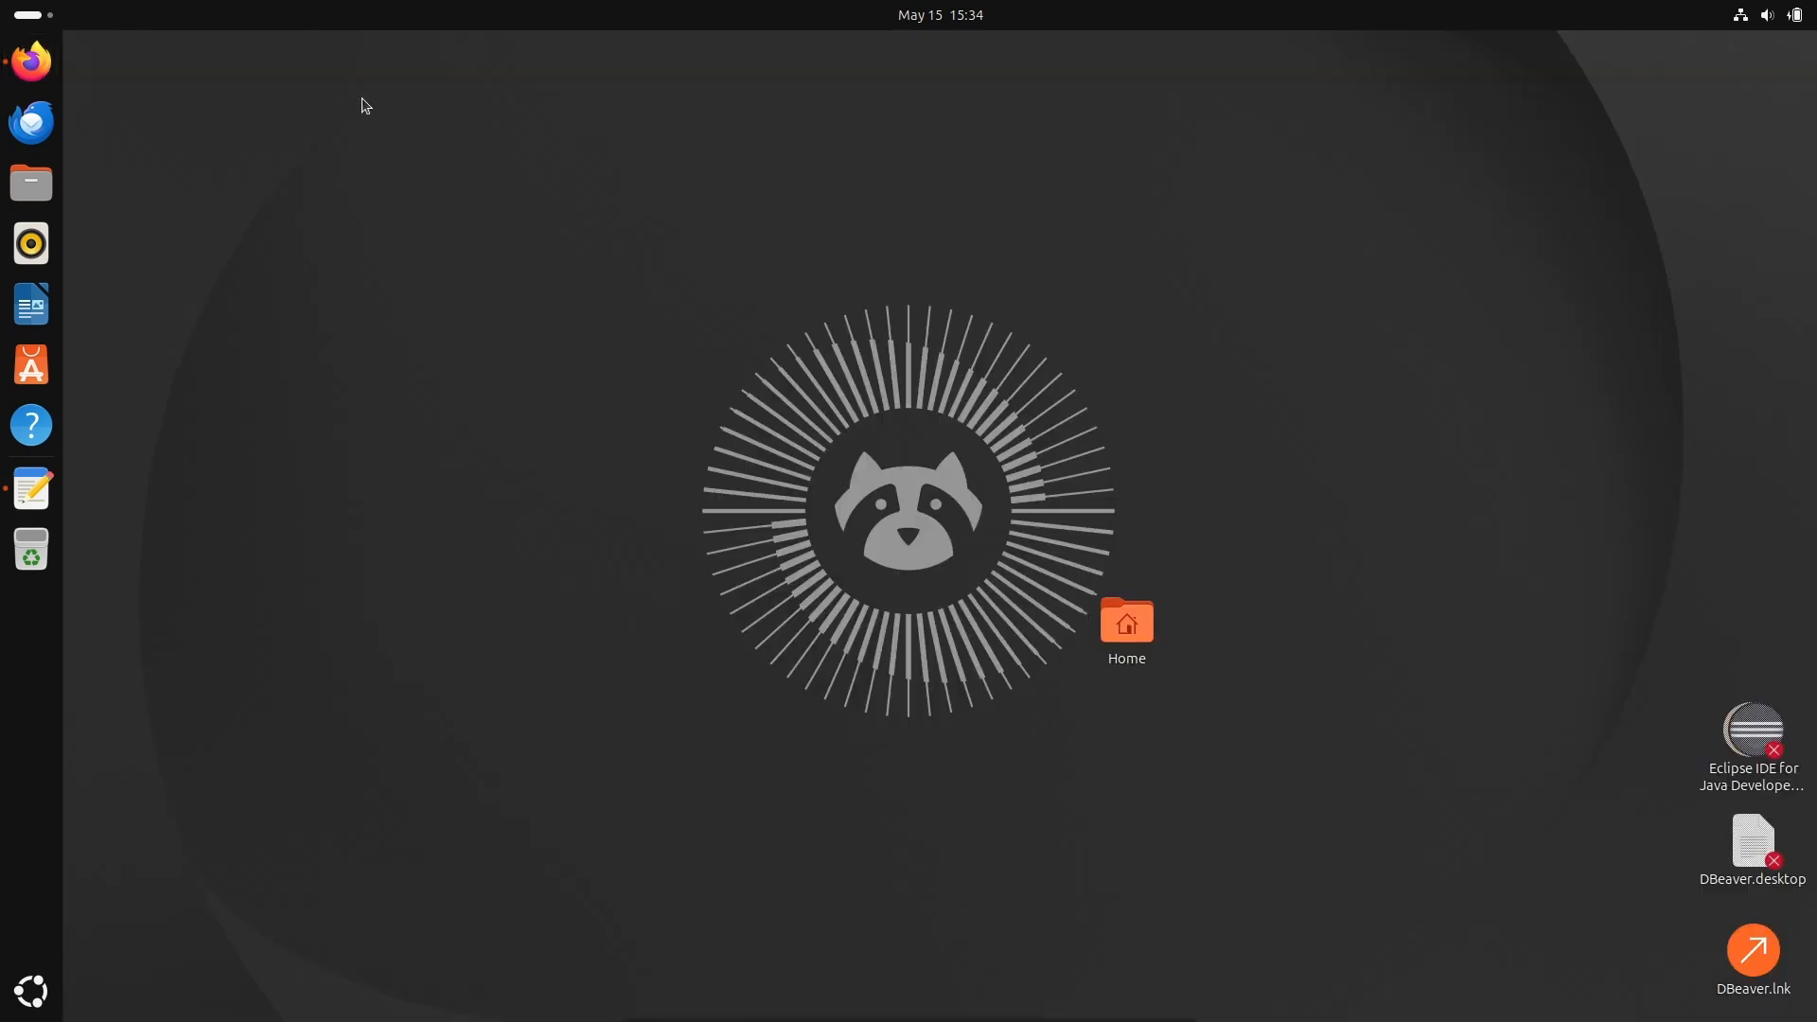
{"action": "left_click", "coordinate": [54, 22]}
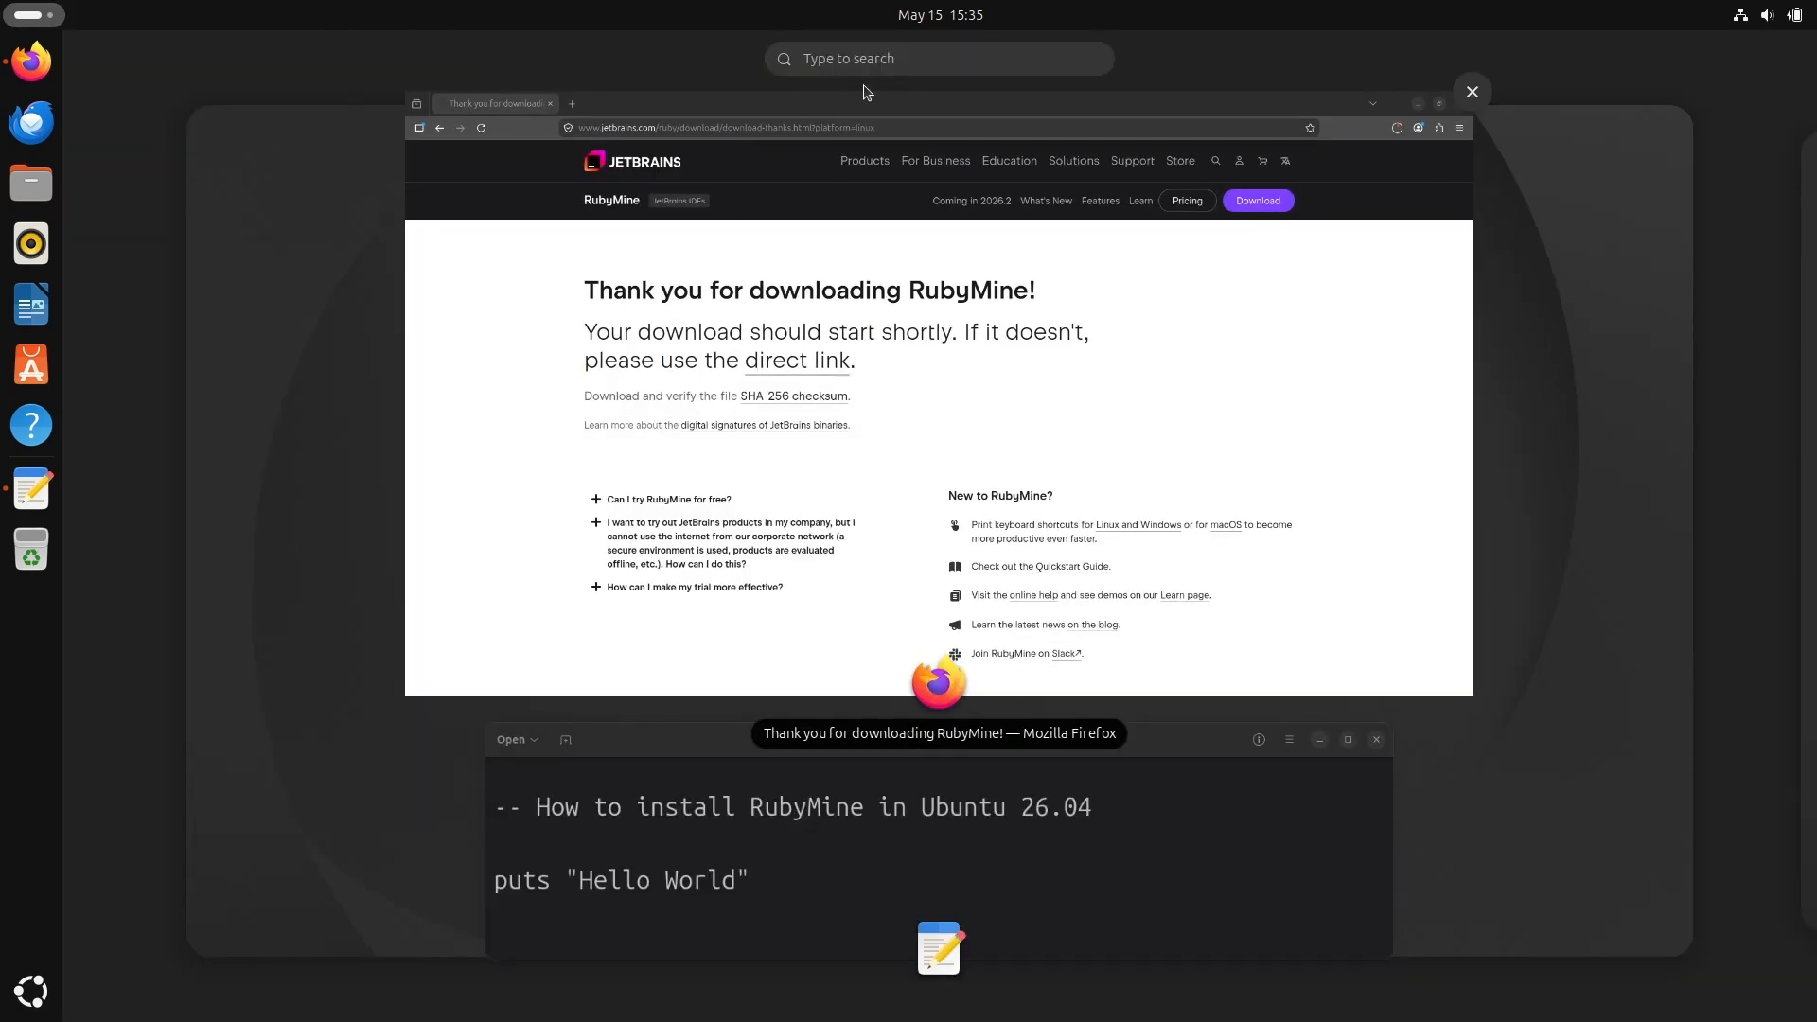
{"action": "type", "text": "ter"}
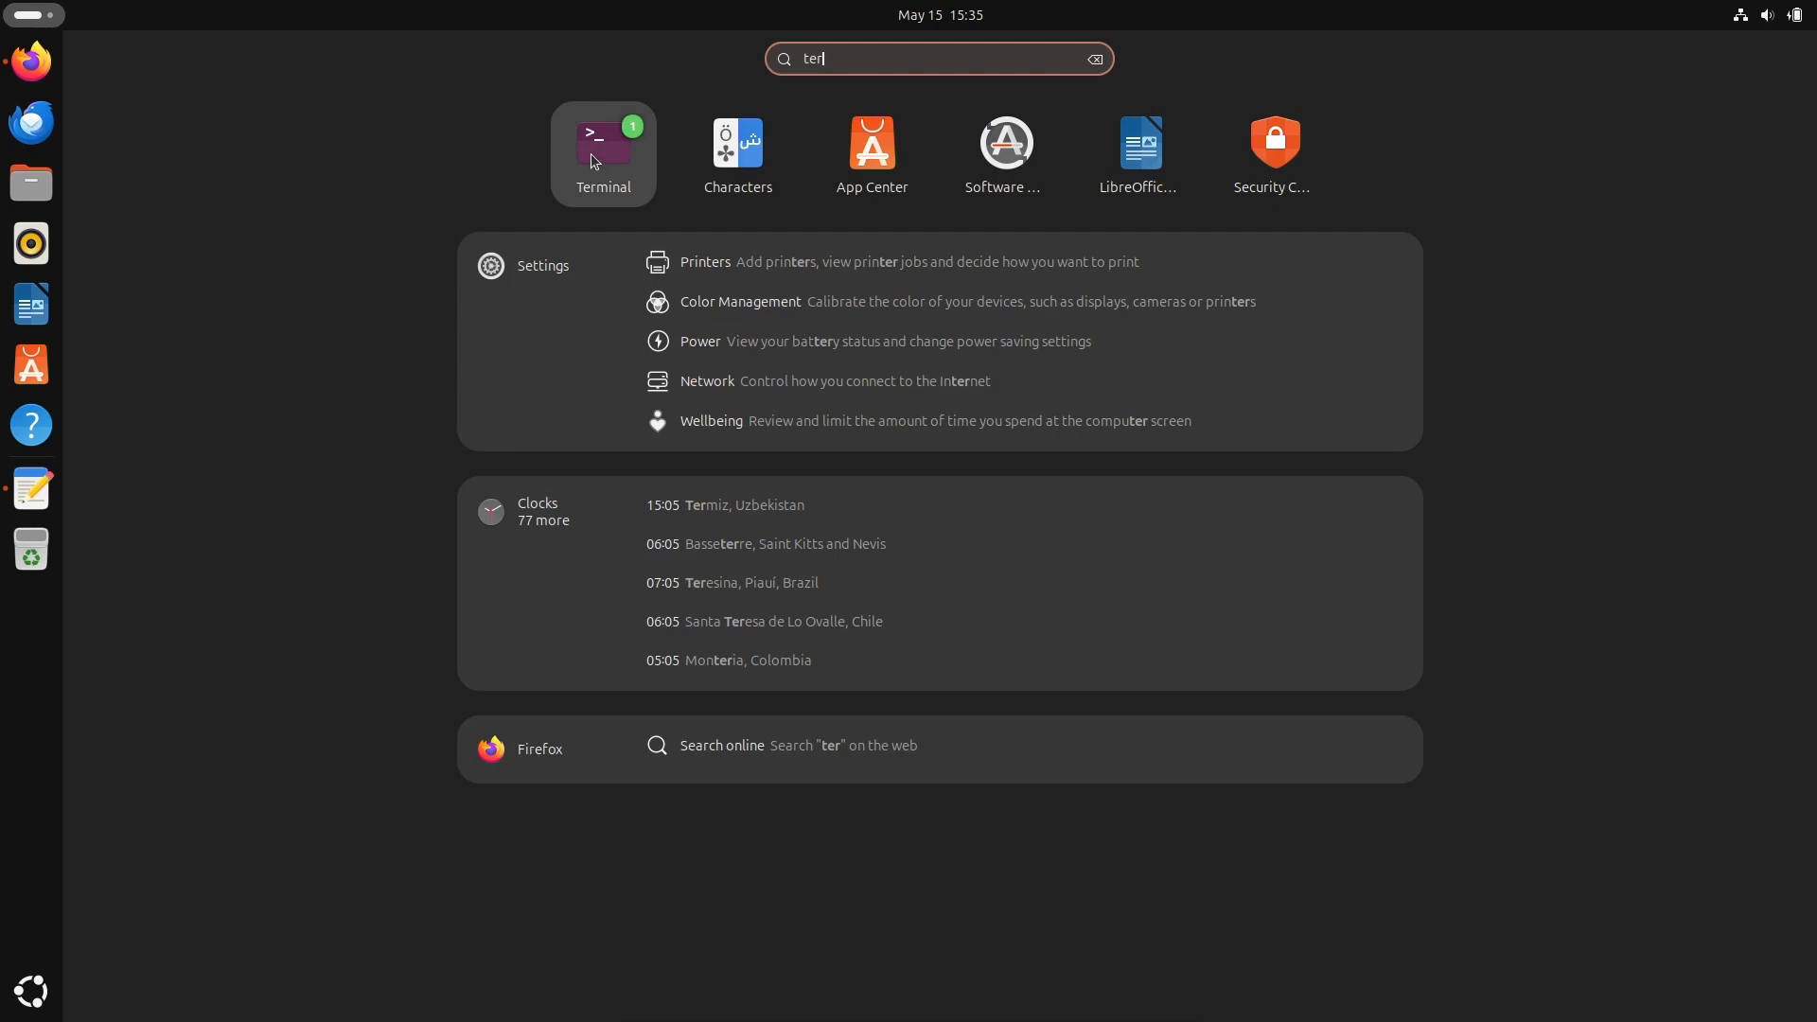
{"action": "left_click", "coordinate": [592, 154]}
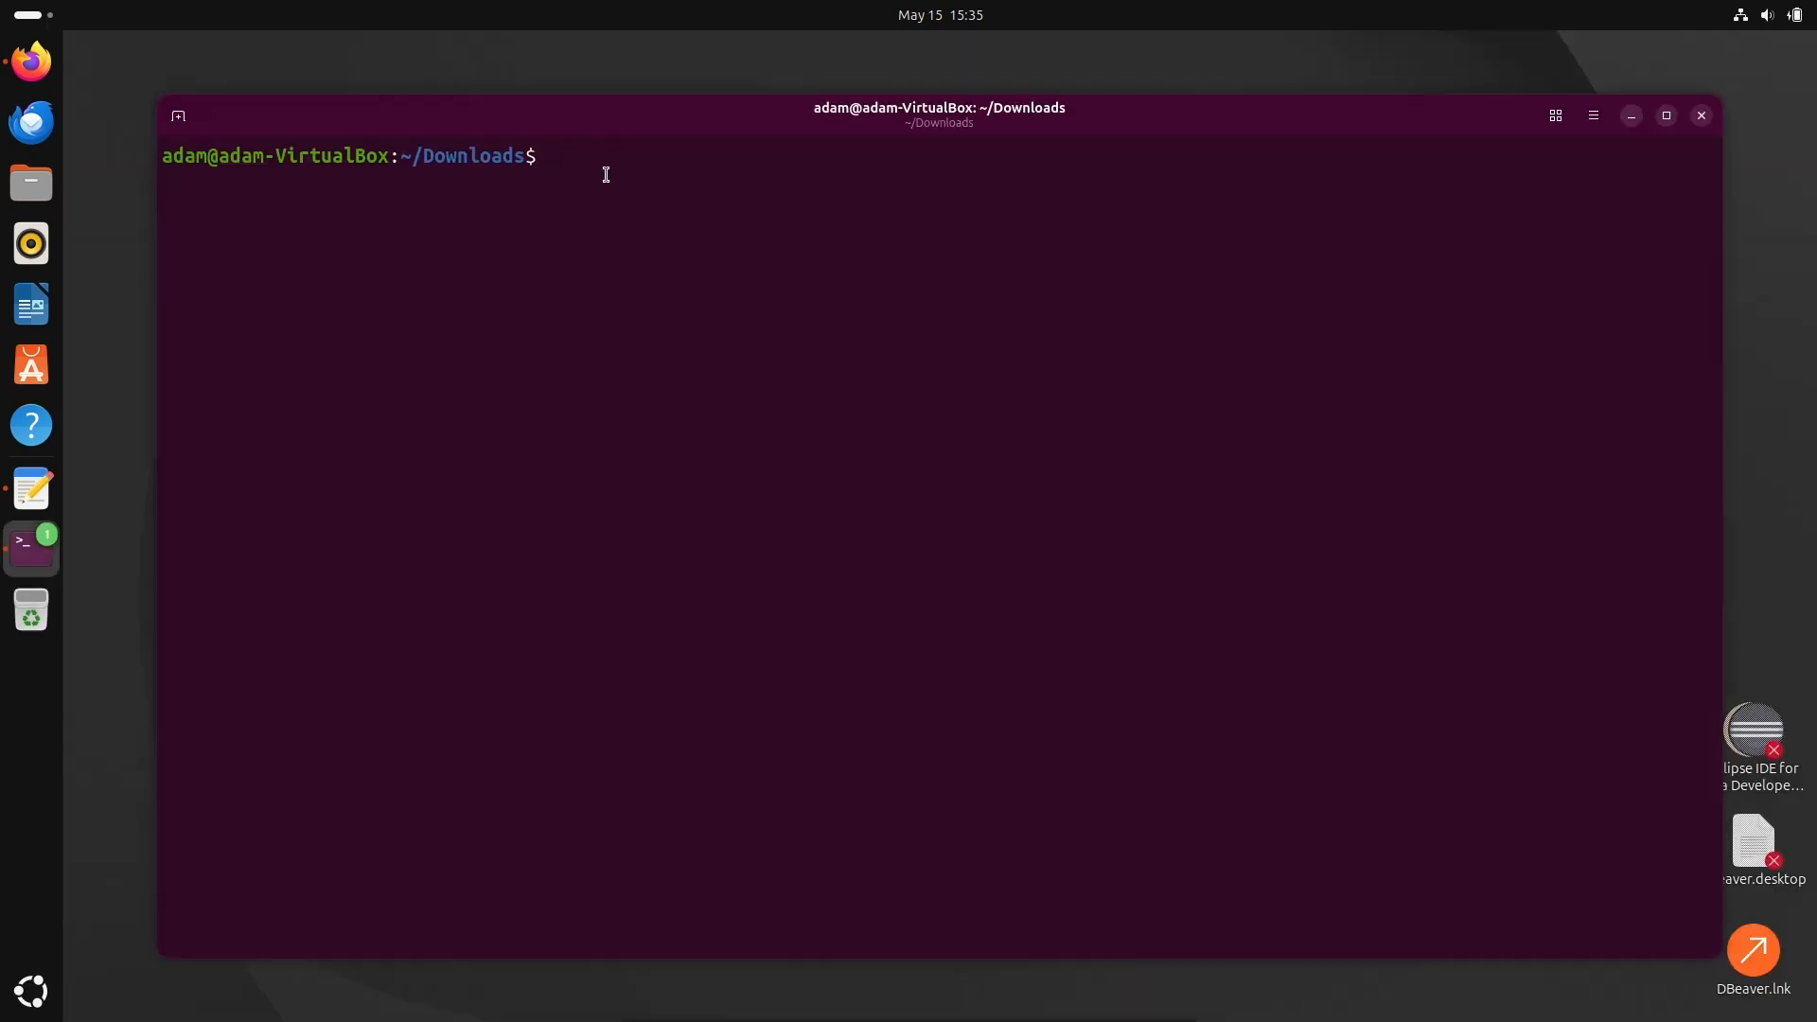
{"action": "type", "text": "ruby --version"}
{"action": "key", "text": "Return"}
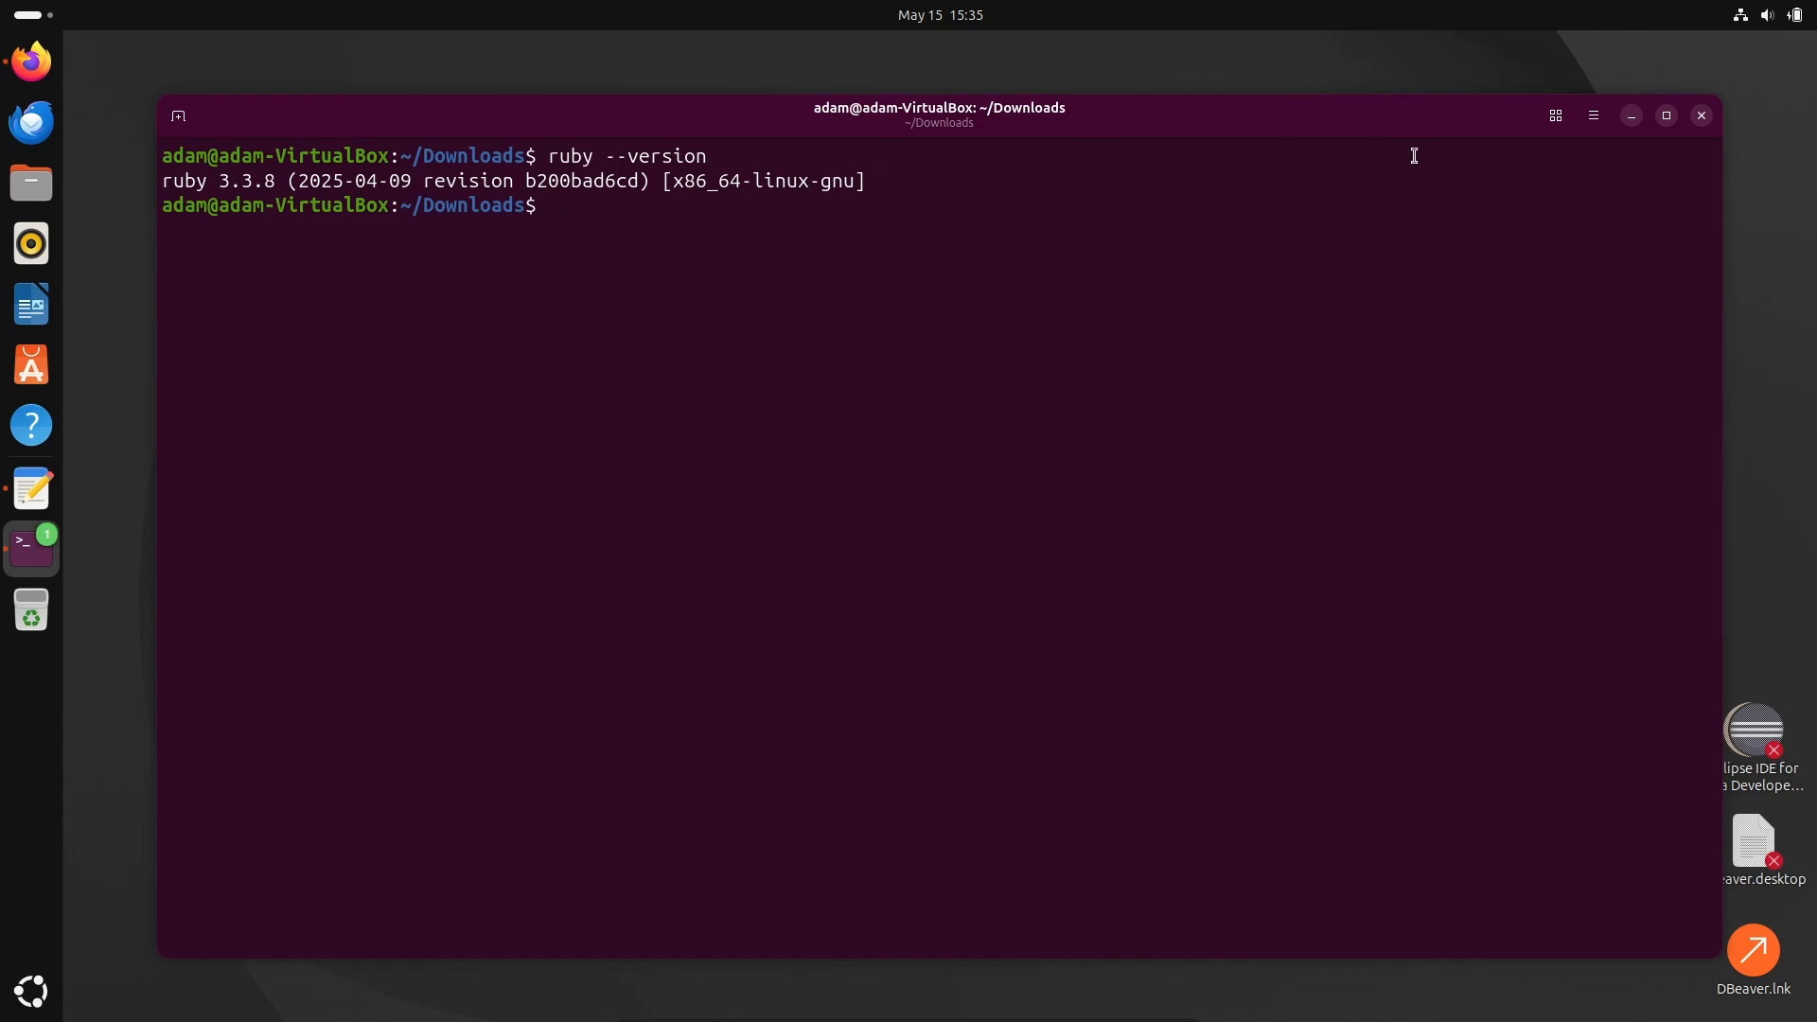
{"action": "left_click", "coordinate": [1702, 116]}
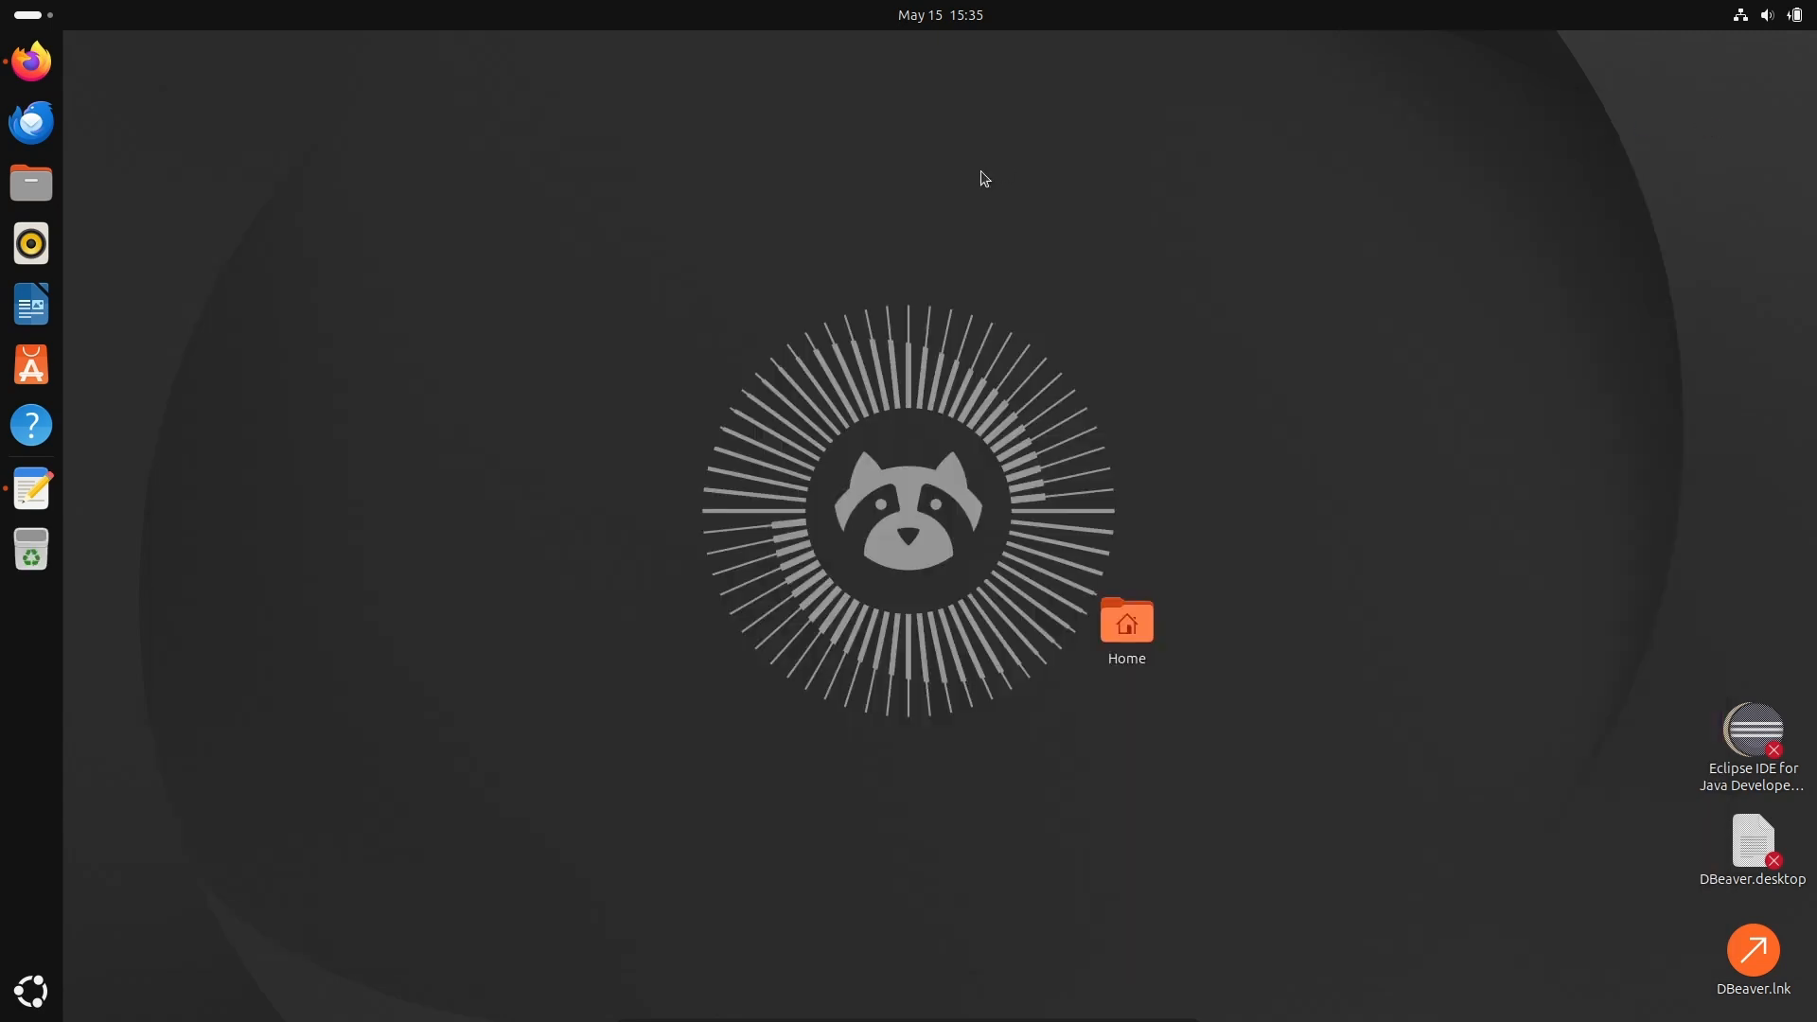
- Switch back to Firefox, show the downloaded RubyMine-2026.1.1.tar.gz in its folder, and extract it there
{"action": "left_click", "coordinate": [32, 64]}
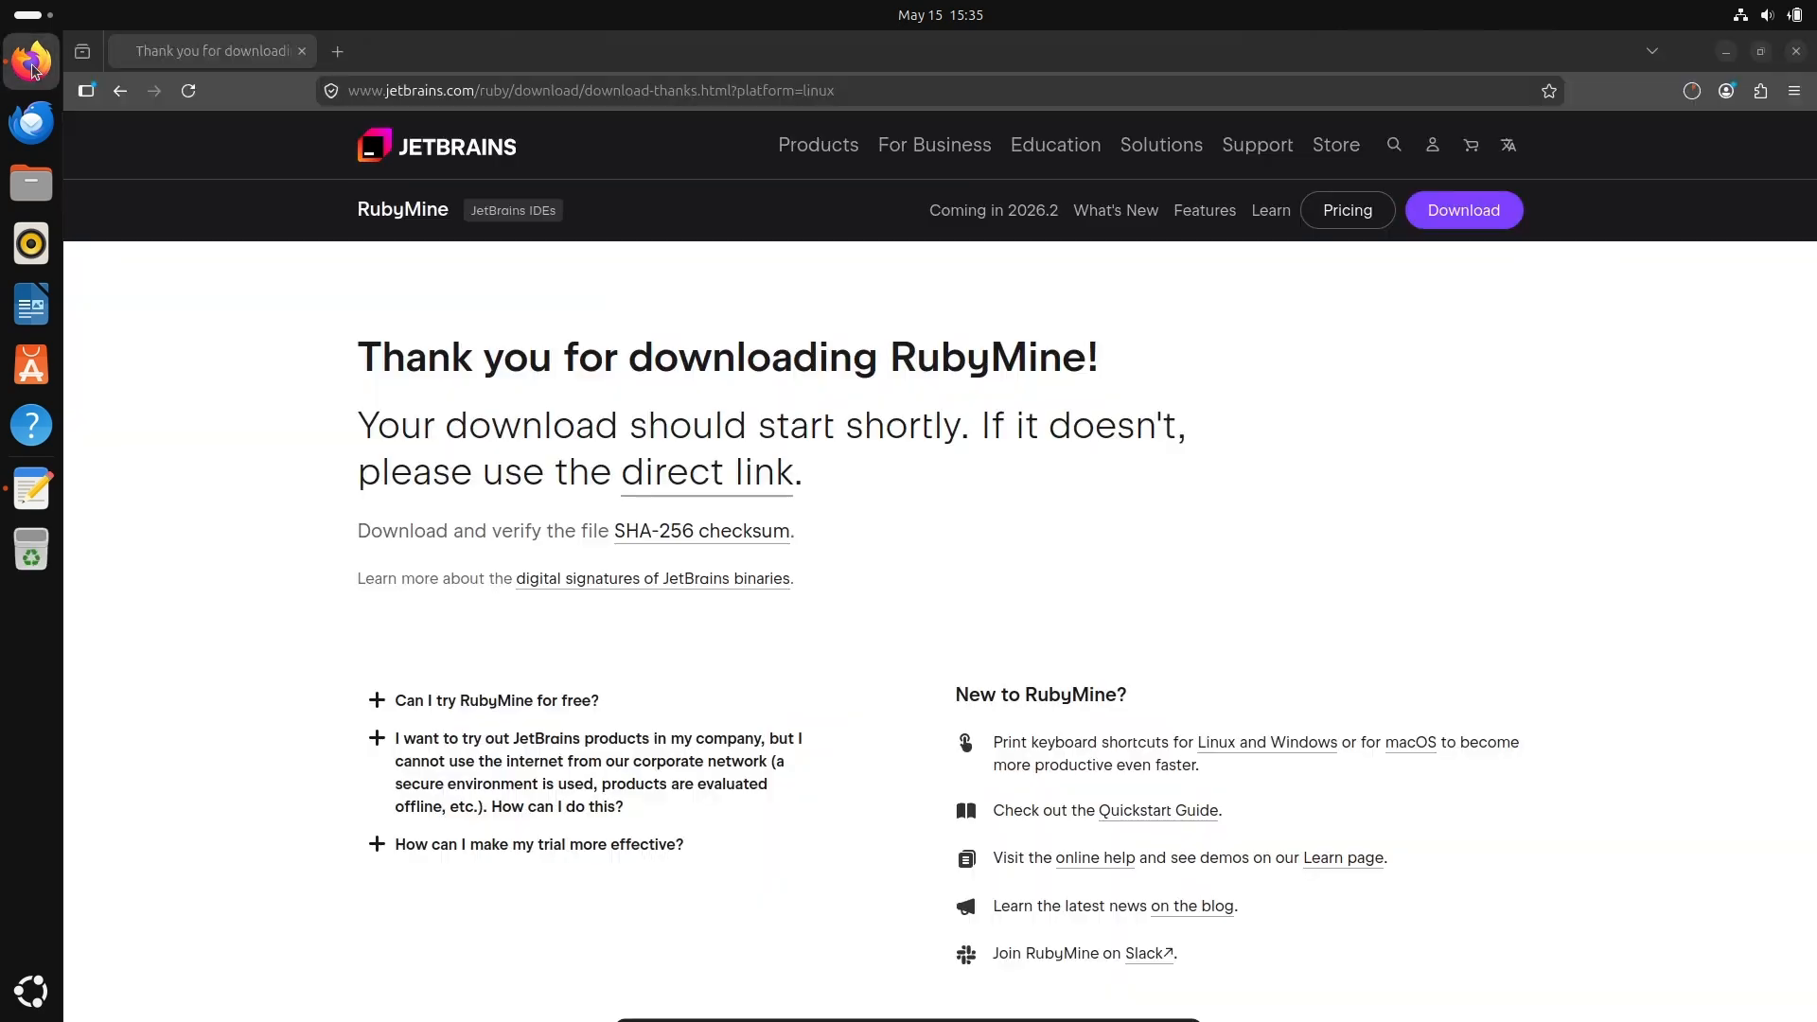
{"action": "left_click", "coordinate": [1699, 99]}
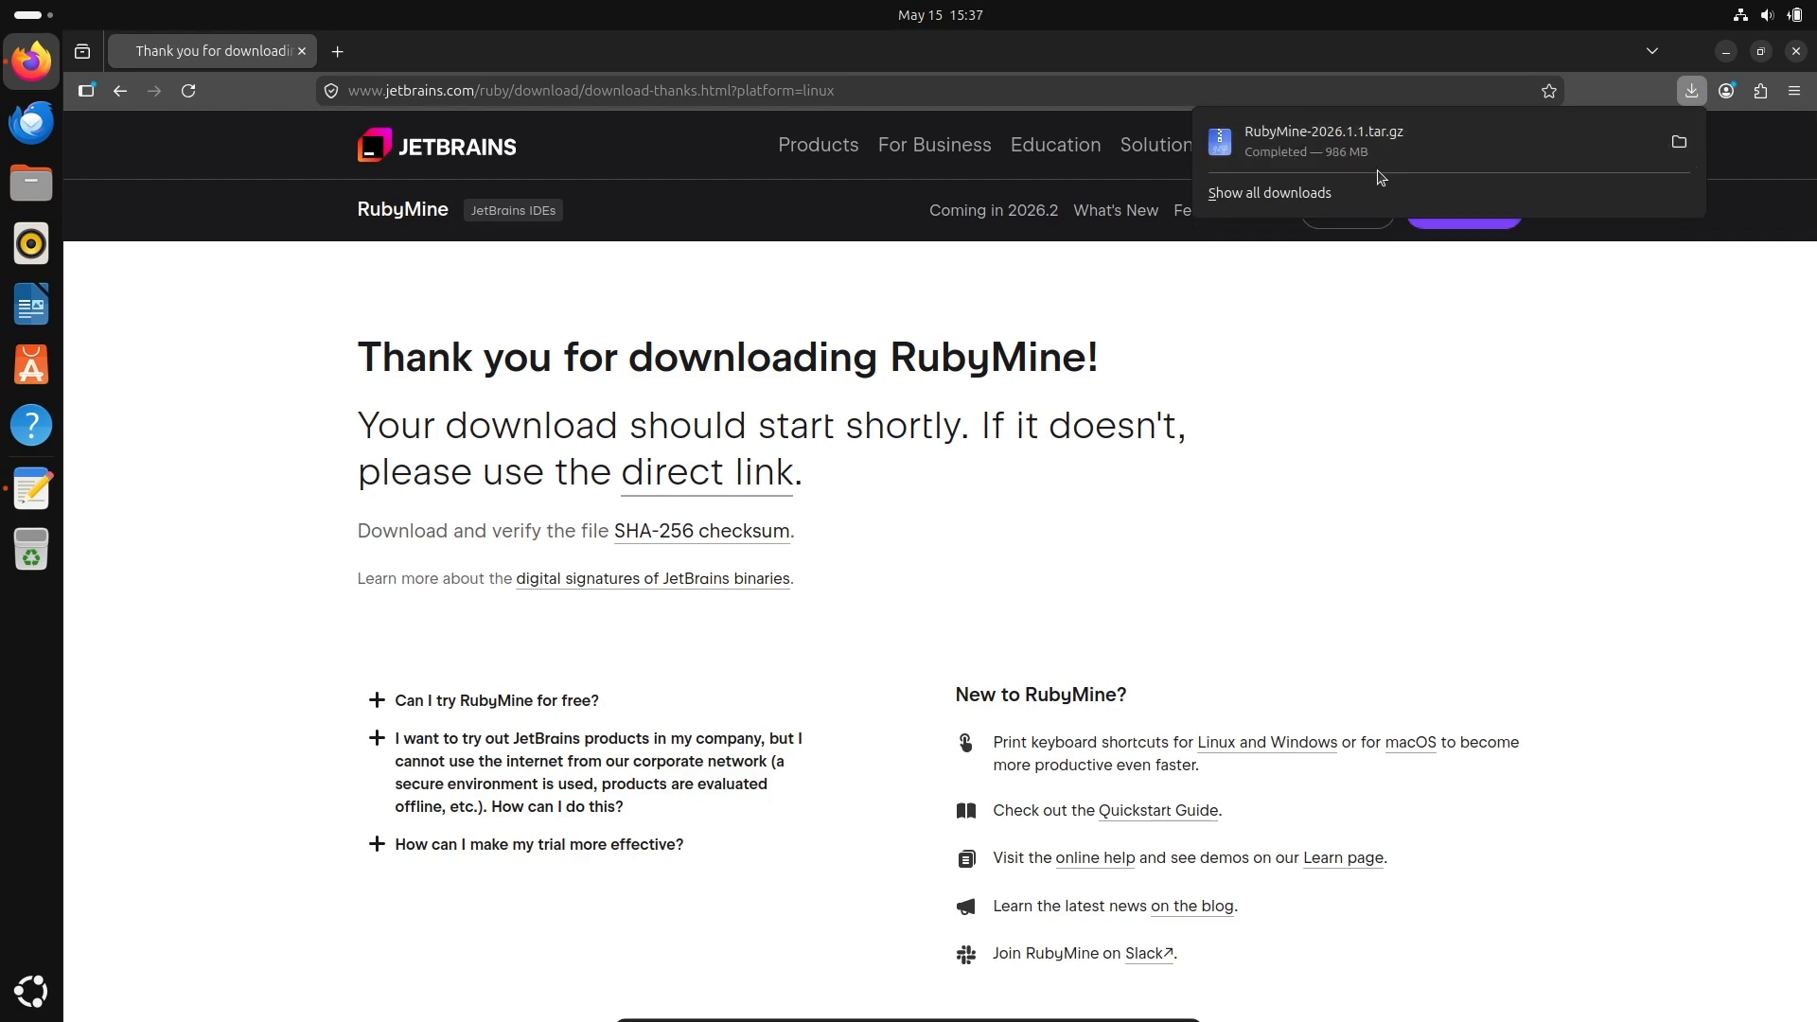
{"action": "left_click", "coordinate": [1687, 148]}
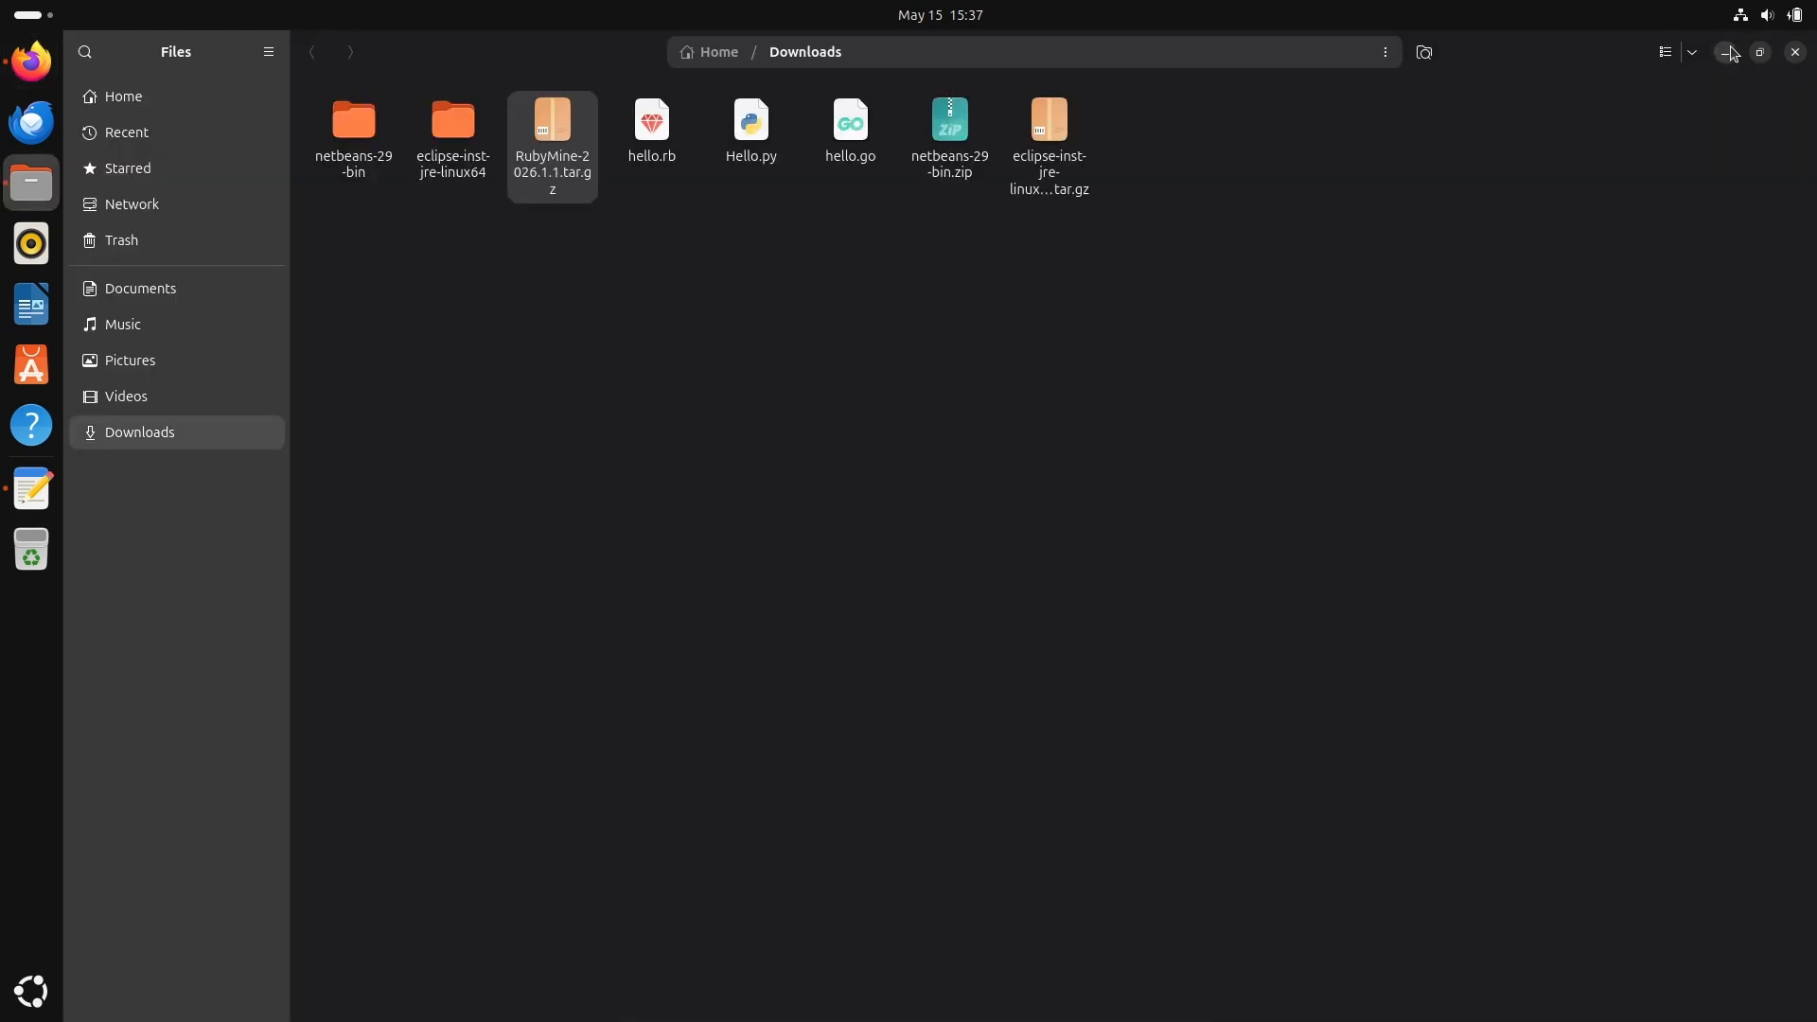
{"action": "right_click", "coordinate": [561, 144]}
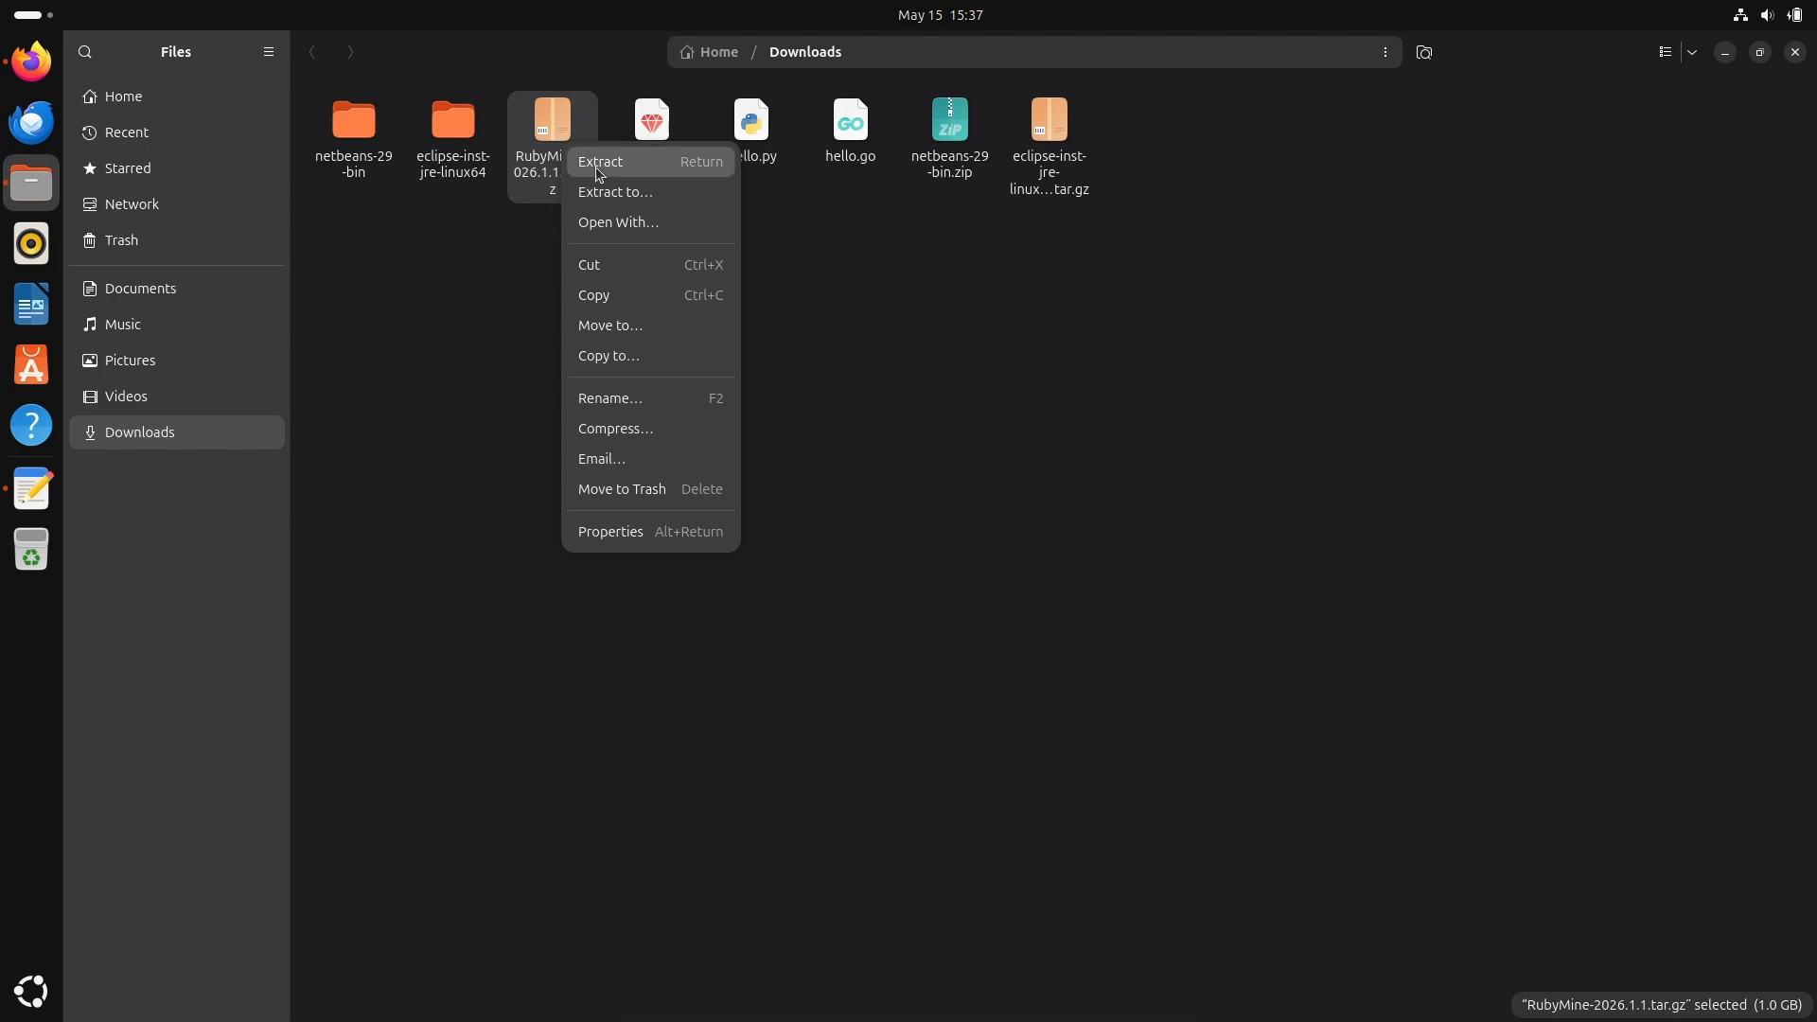
{"action": "left_click", "coordinate": [599, 163]}
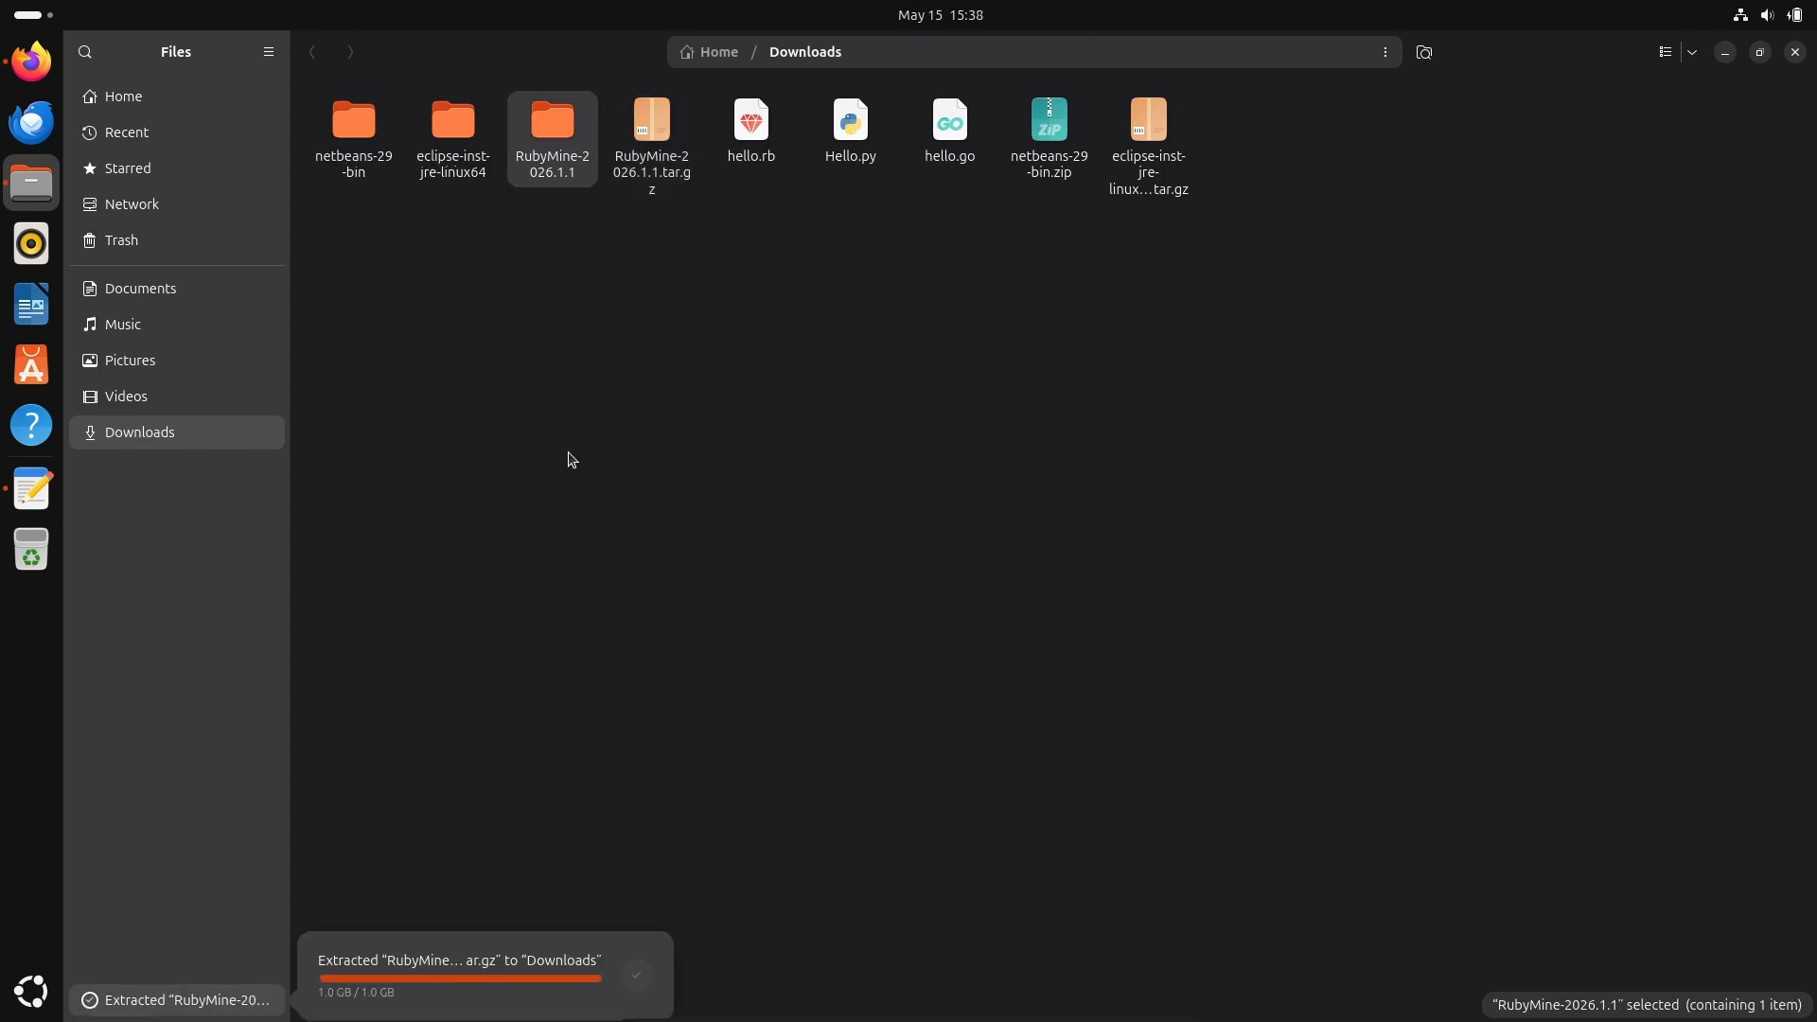
- Launch the rubymine executable from the bin folder of the extracted RubyMine-2026.1.1 directory
{"action": "double_click", "coordinate": [559, 143]}
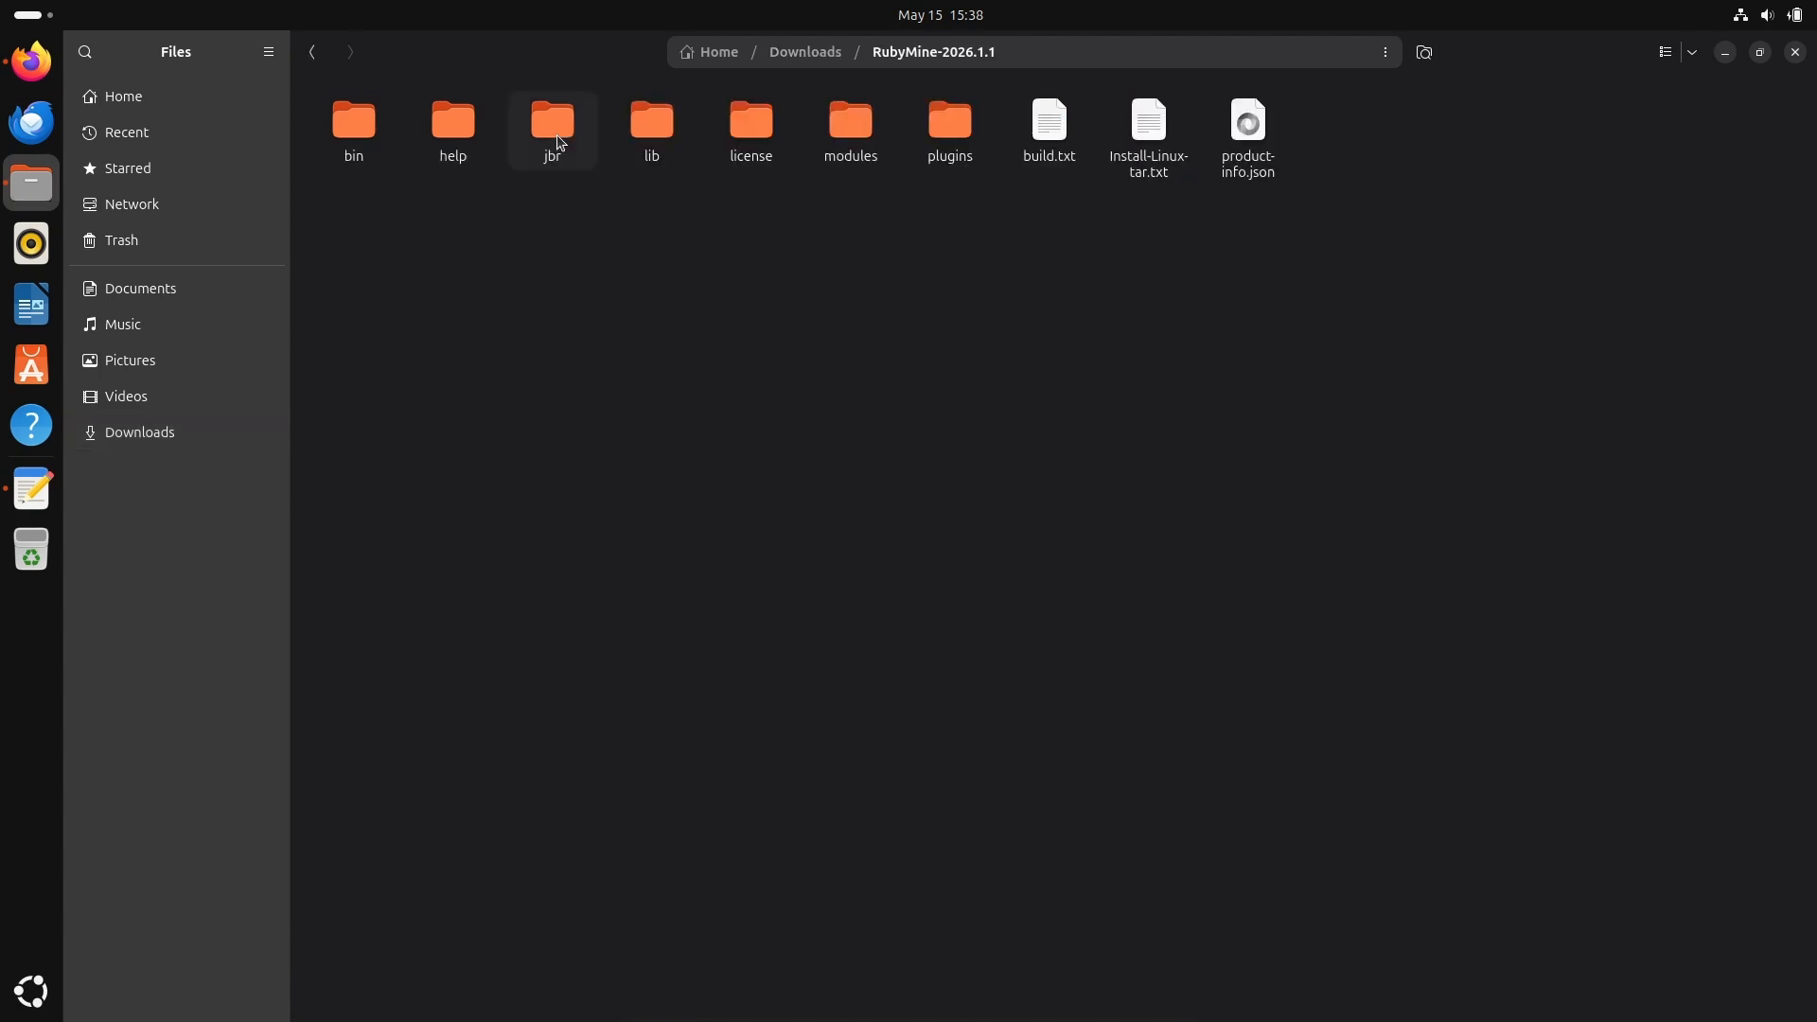
{"action": "double_click", "coordinate": [353, 134]}
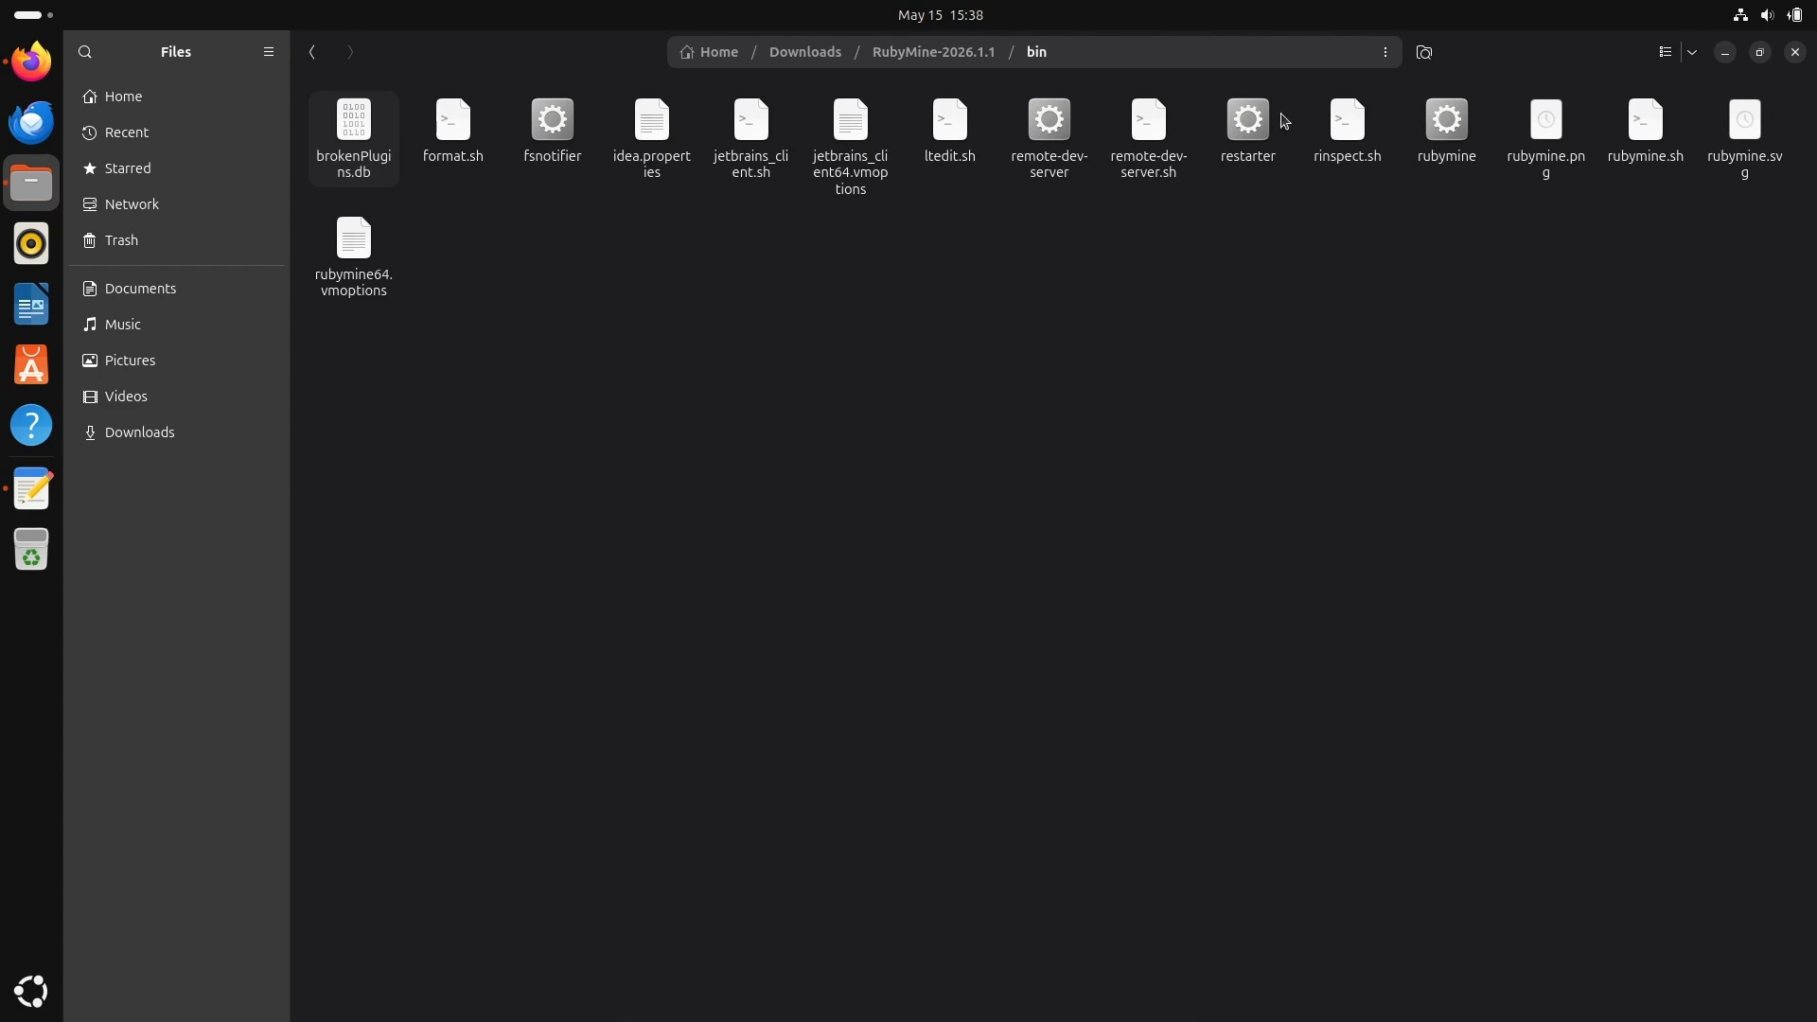
{"action": "left_click", "coordinate": [1451, 121]}
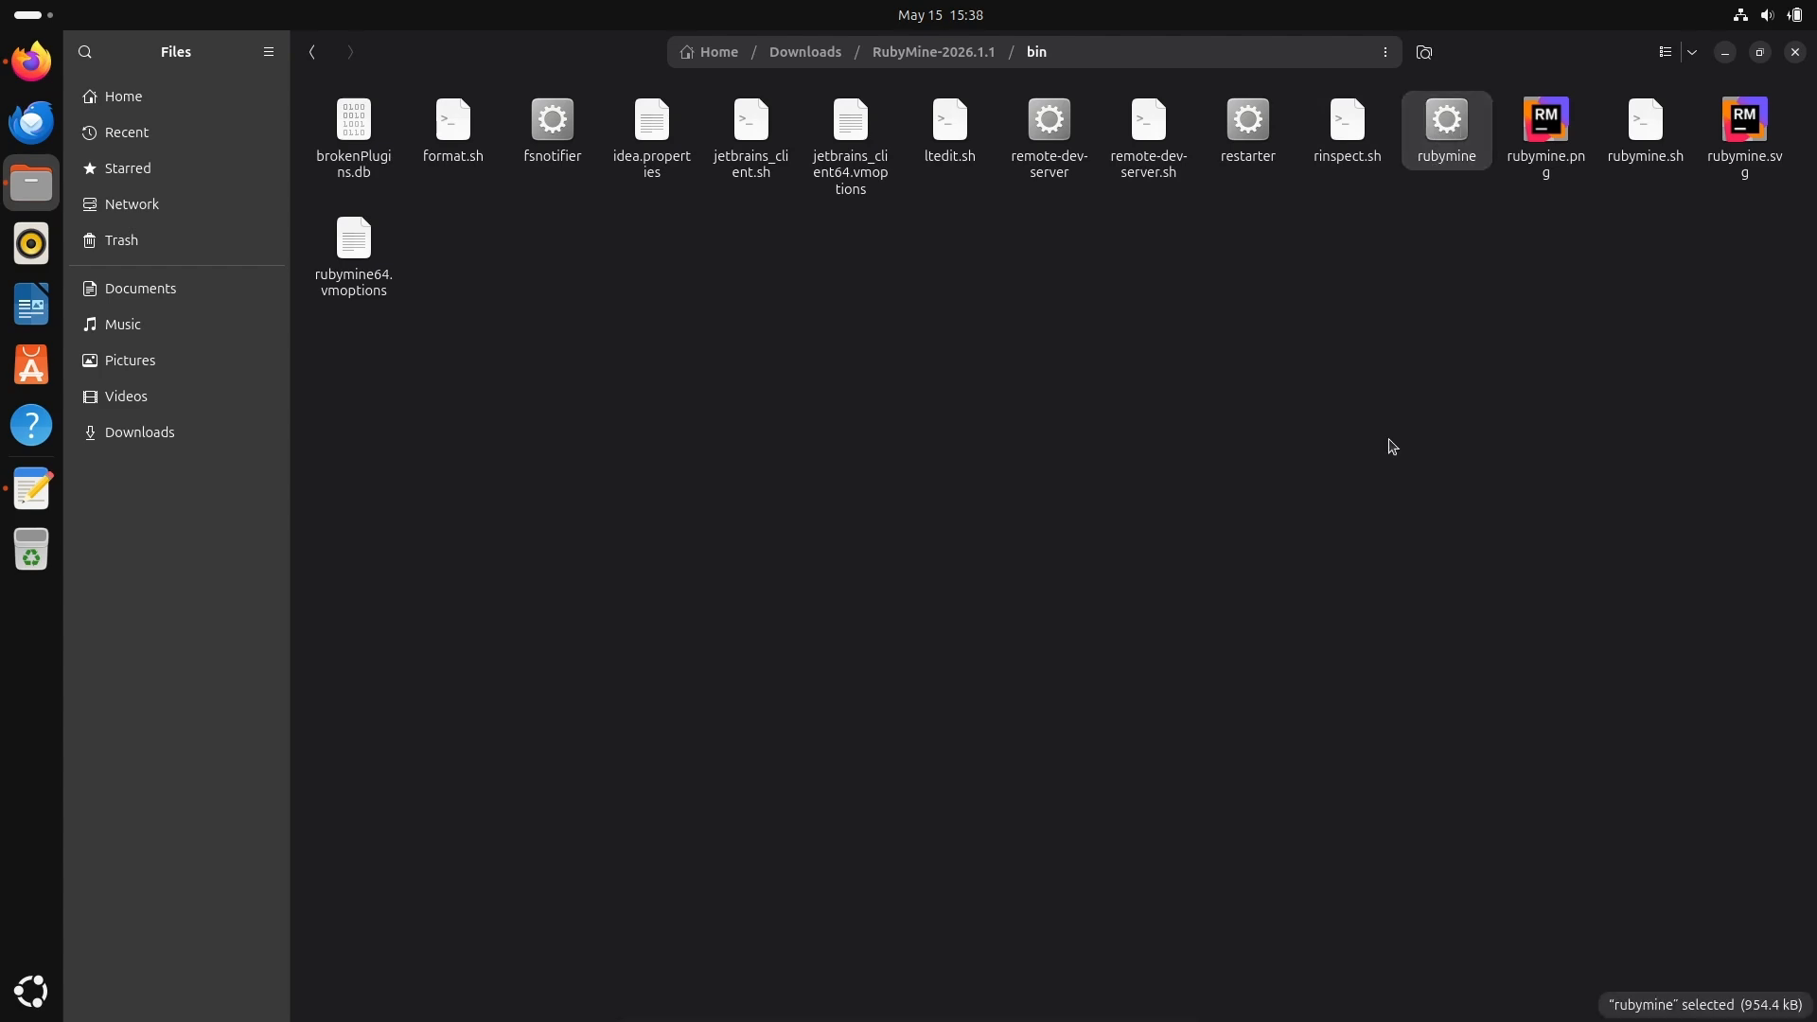
{"action": "double_click", "coordinate": [1448, 133]}
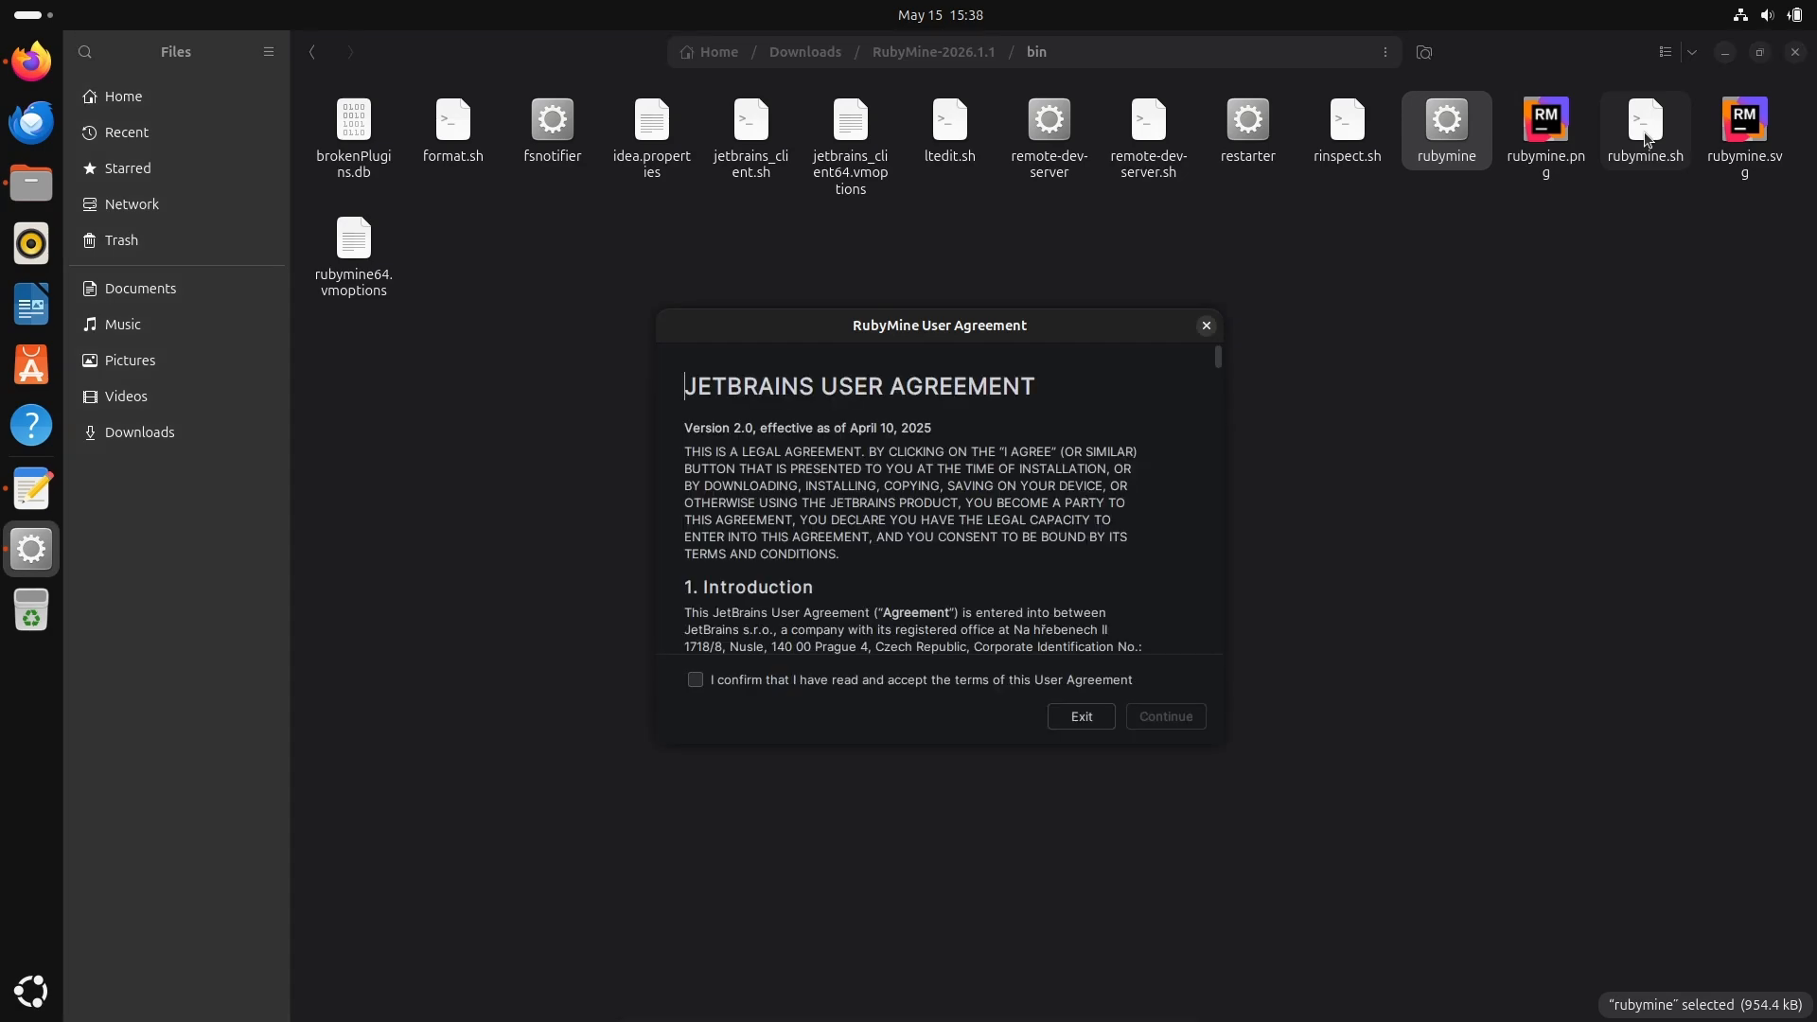
- Minimize the background windows, accept the RubyMine User Agreement, and decline sending anonymous statistics
{"action": "left_click", "coordinate": [1725, 54]}
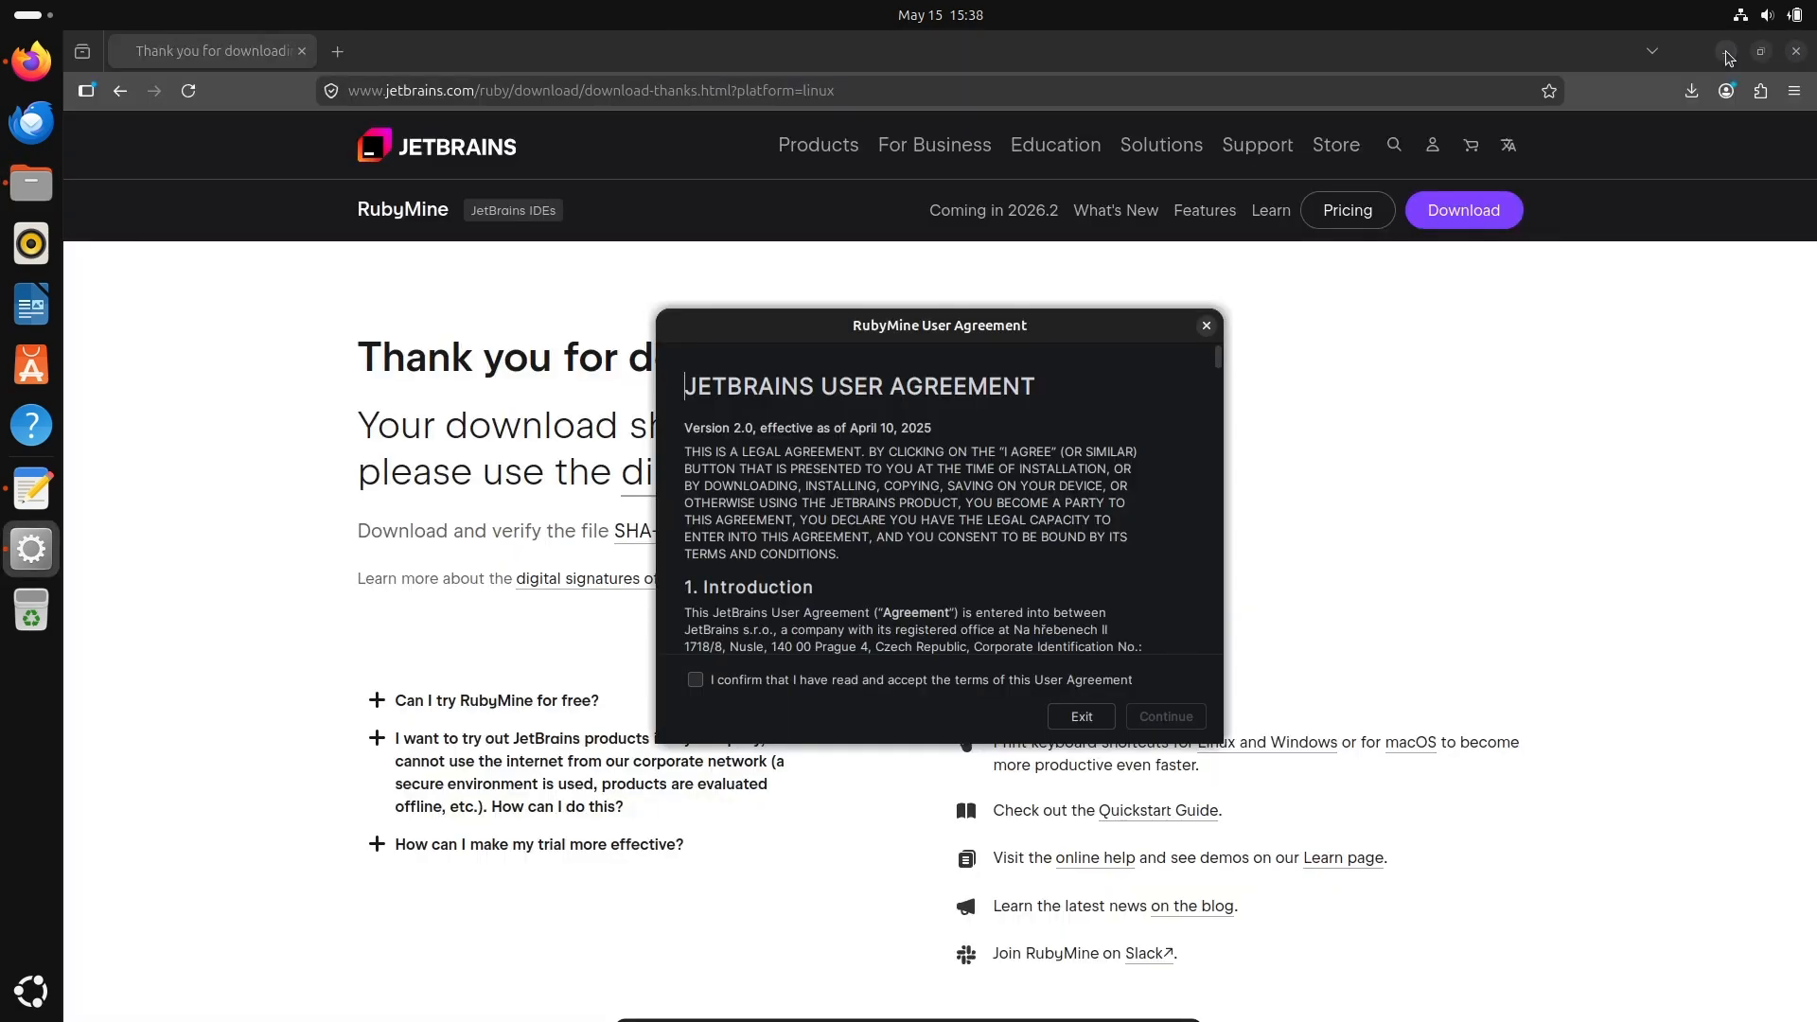
{"action": "left_click", "coordinate": [1724, 53]}
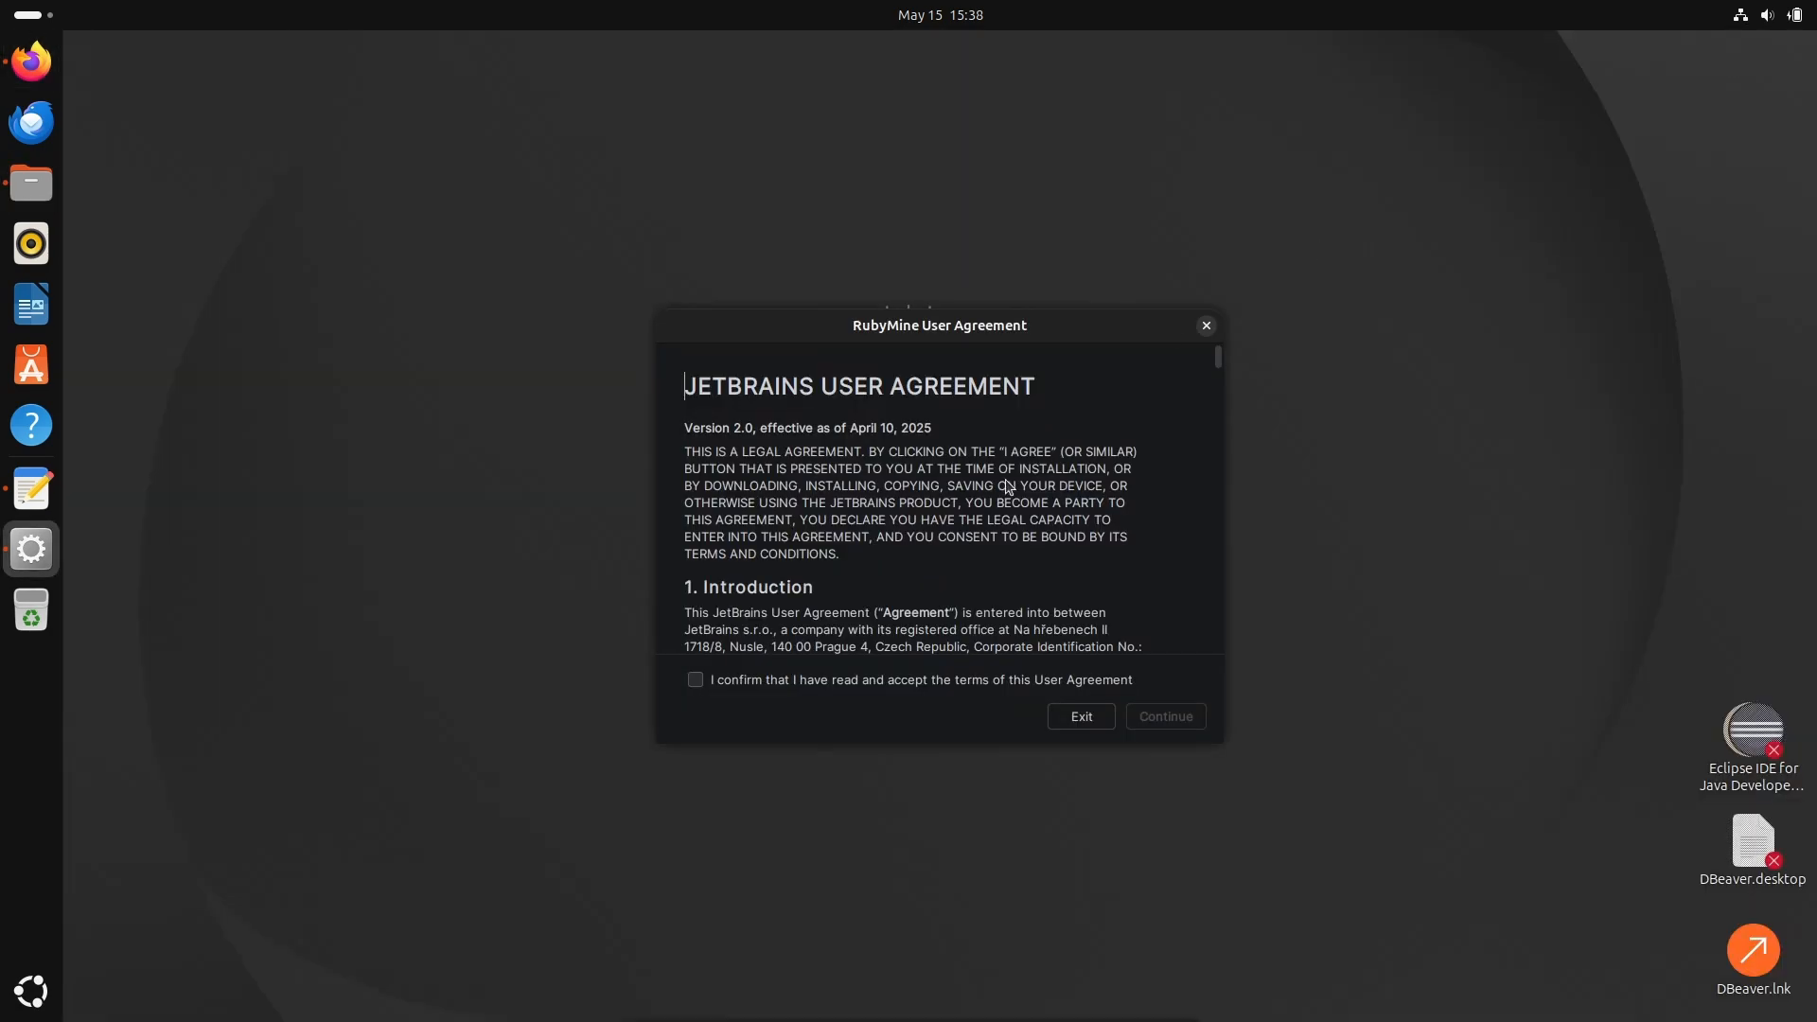
{"action": "left_click", "coordinate": [740, 682]}
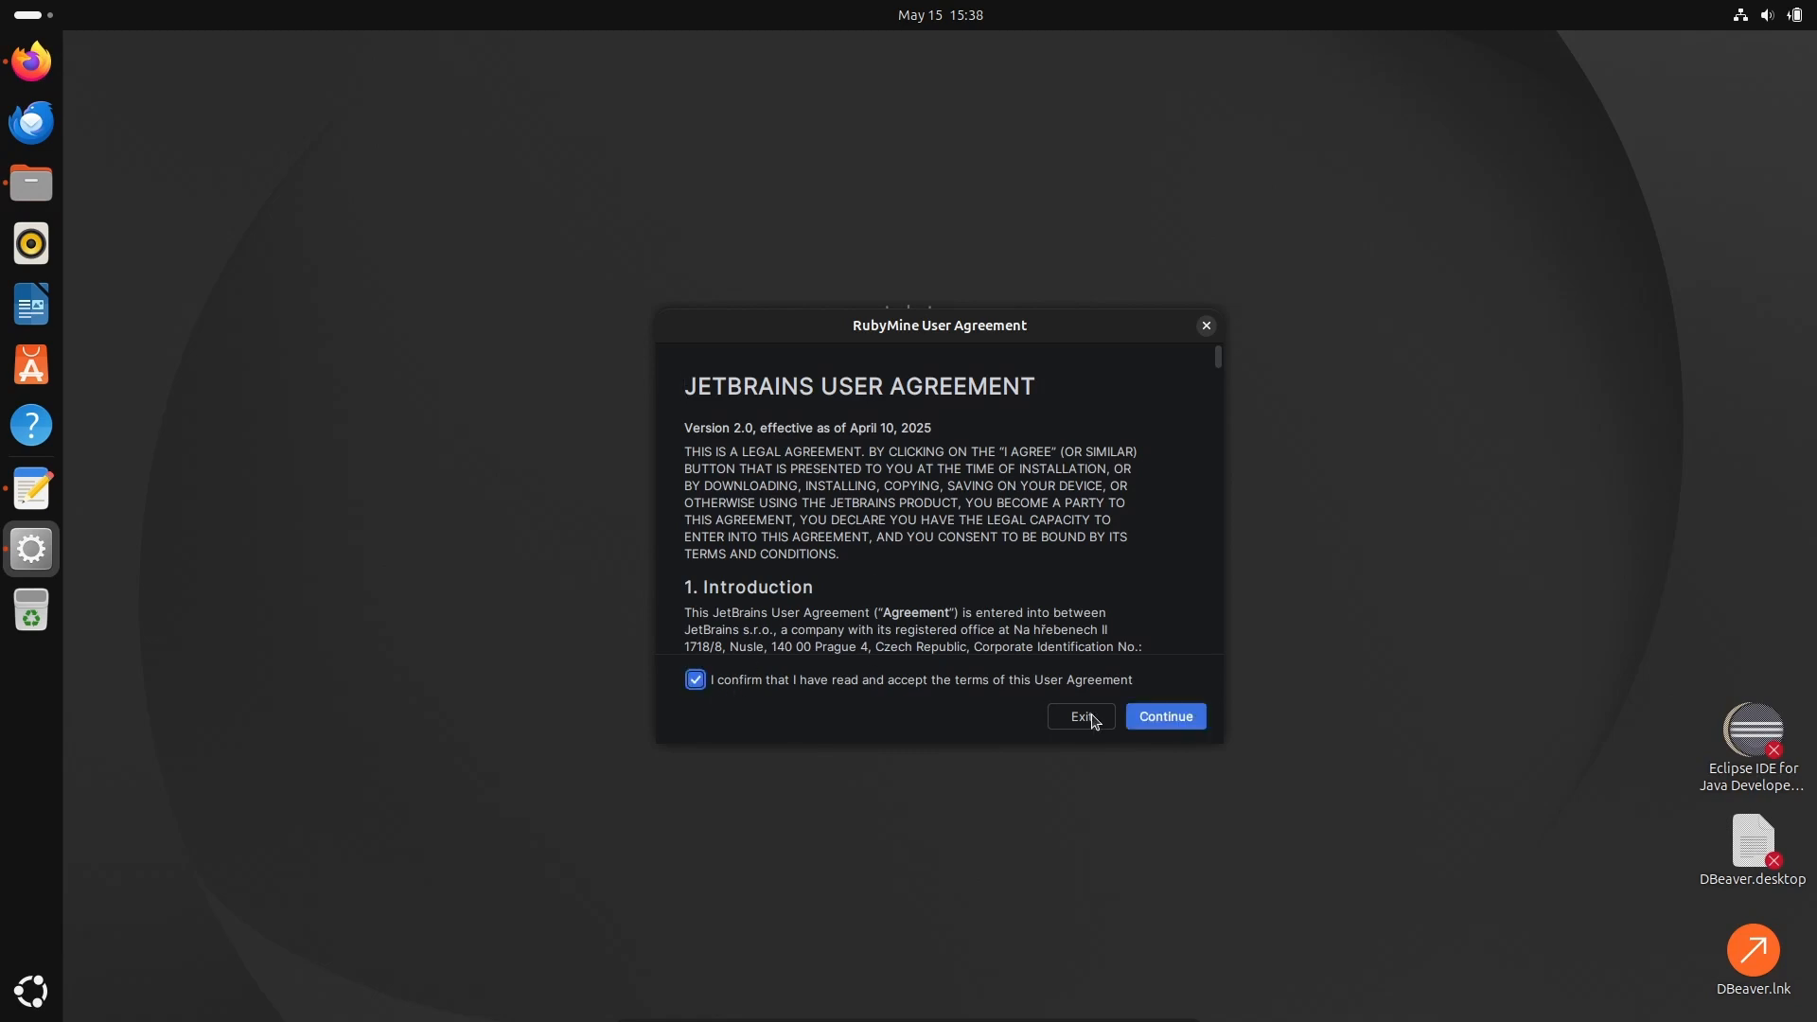
{"action": "left_click", "coordinate": [1177, 715]}
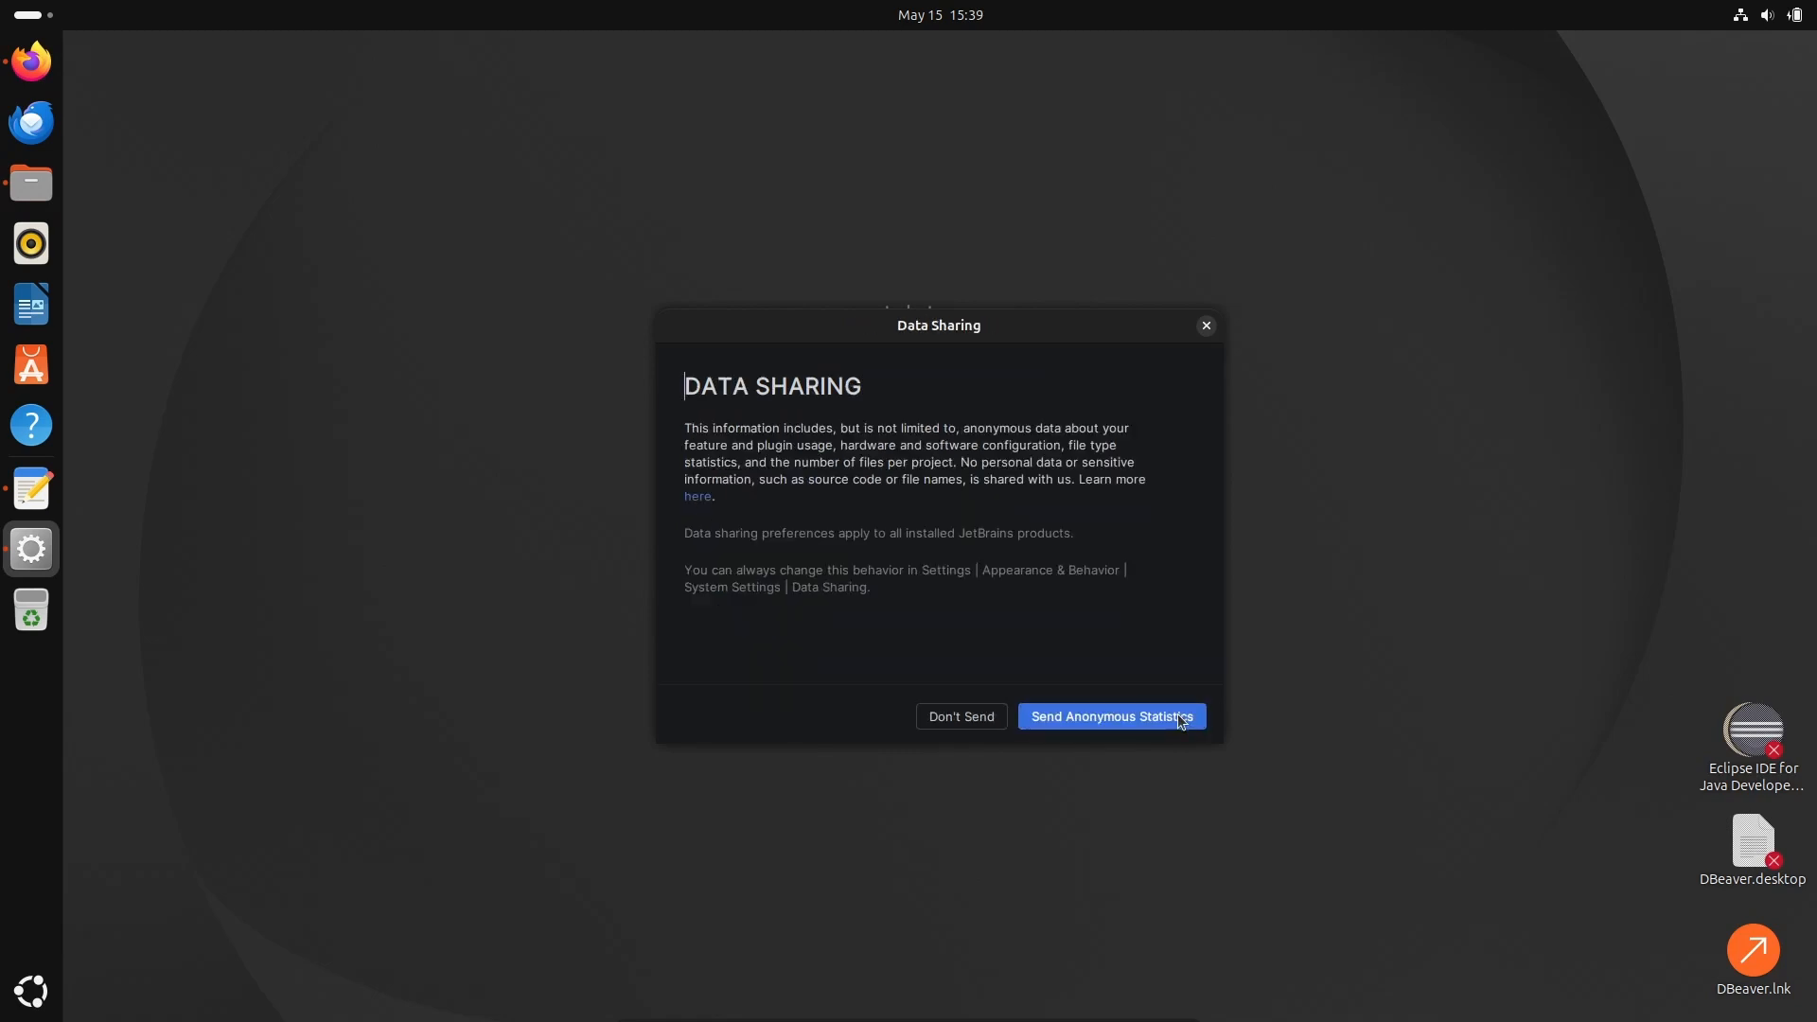
{"action": "left_click", "coordinate": [931, 717]}
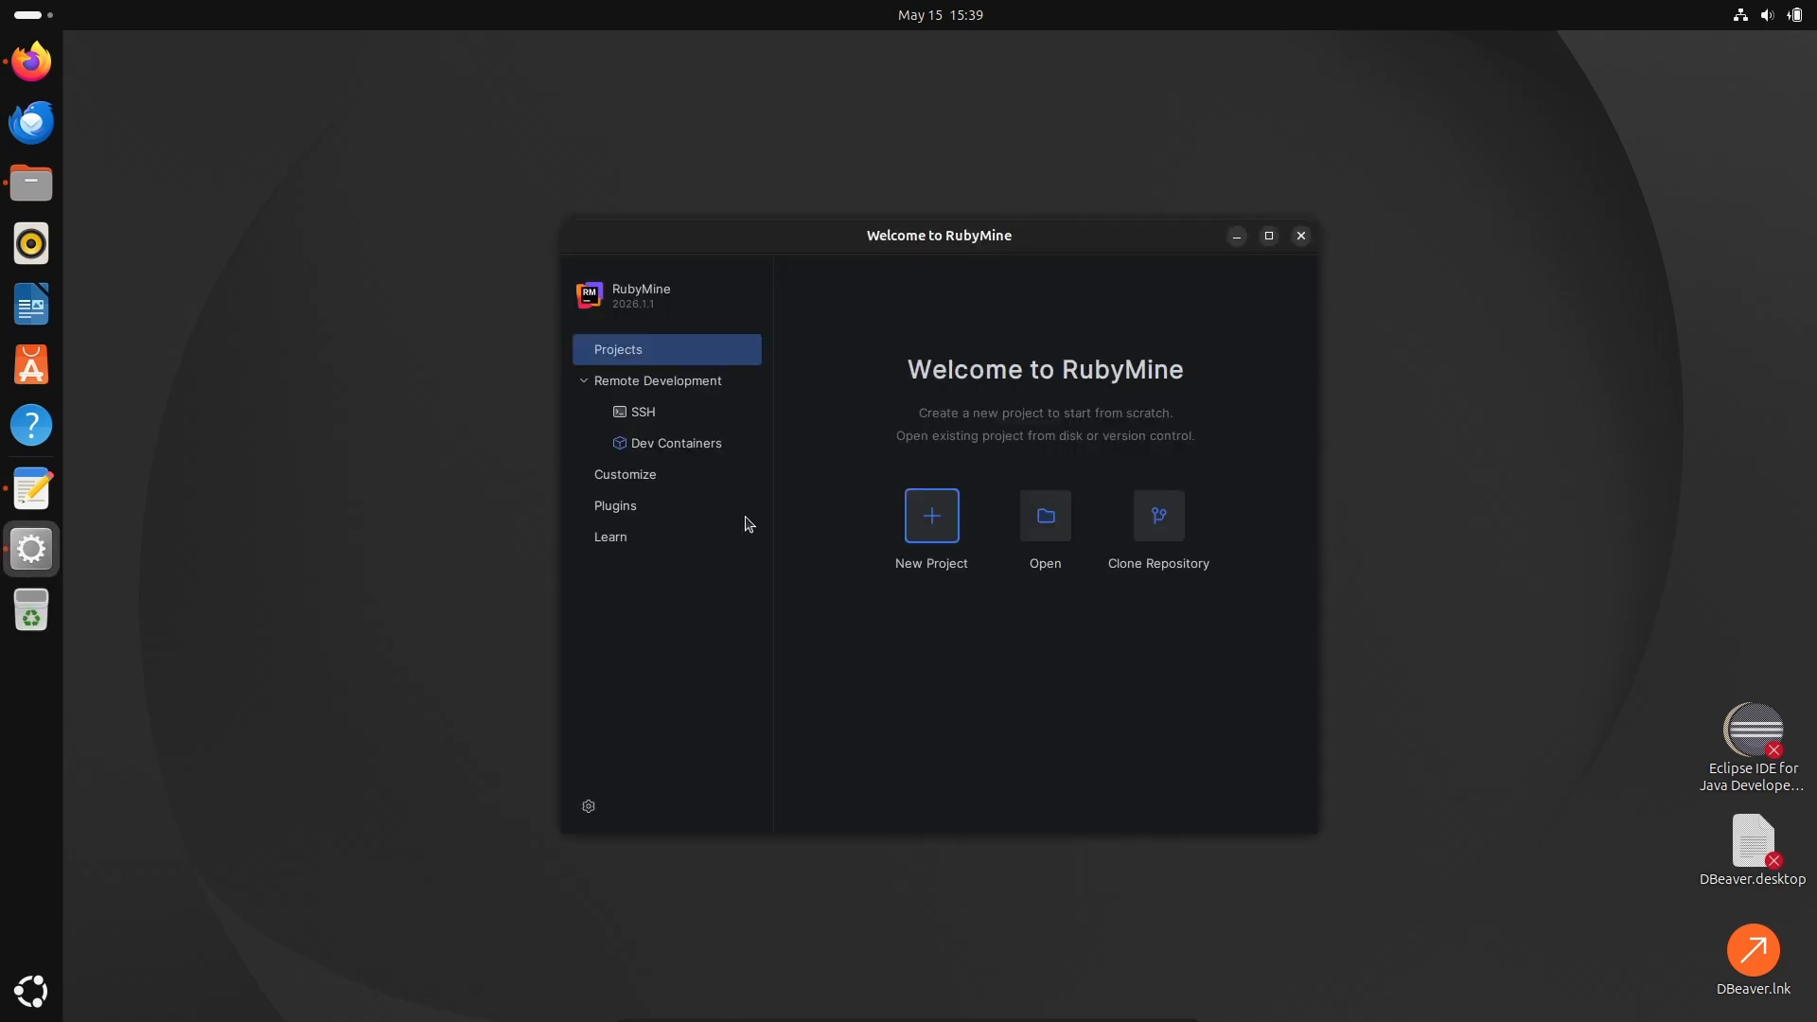
- Start a new empty Ruby project and set its interpreter to /bin/ruby
{"action": "left_click", "coordinate": [930, 515]}
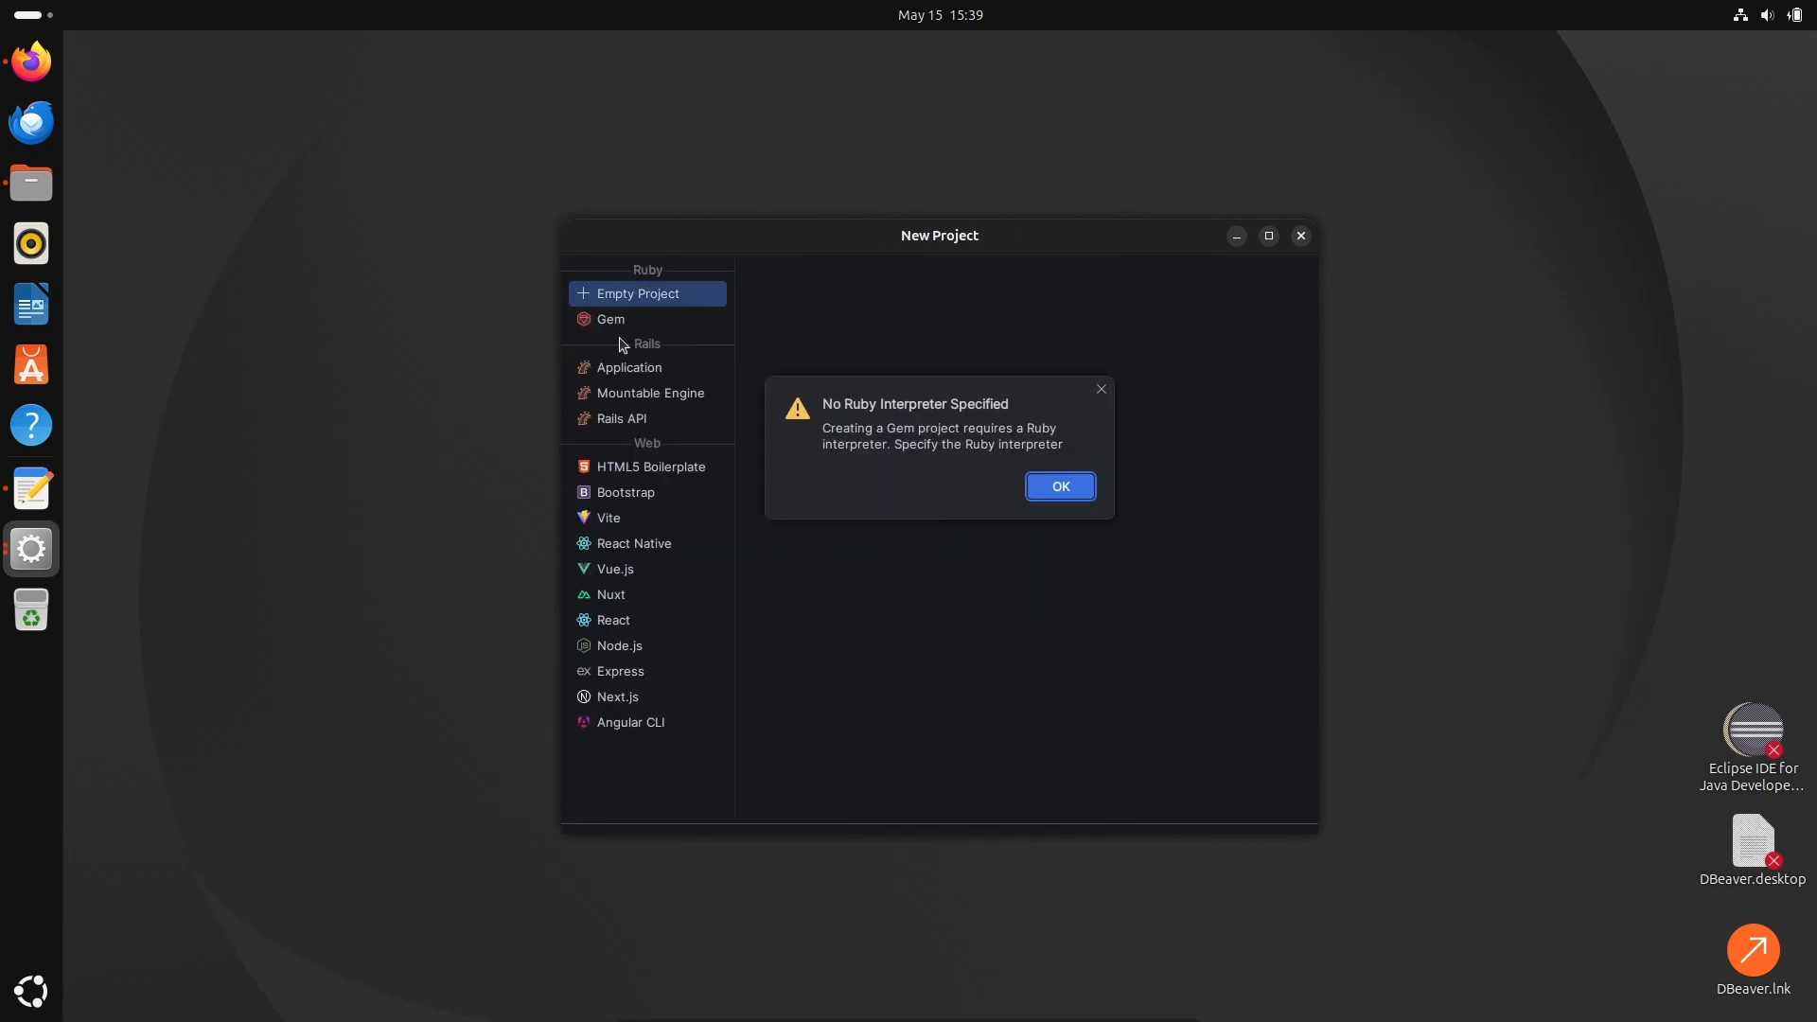
{"action": "left_click", "coordinate": [1051, 504]}
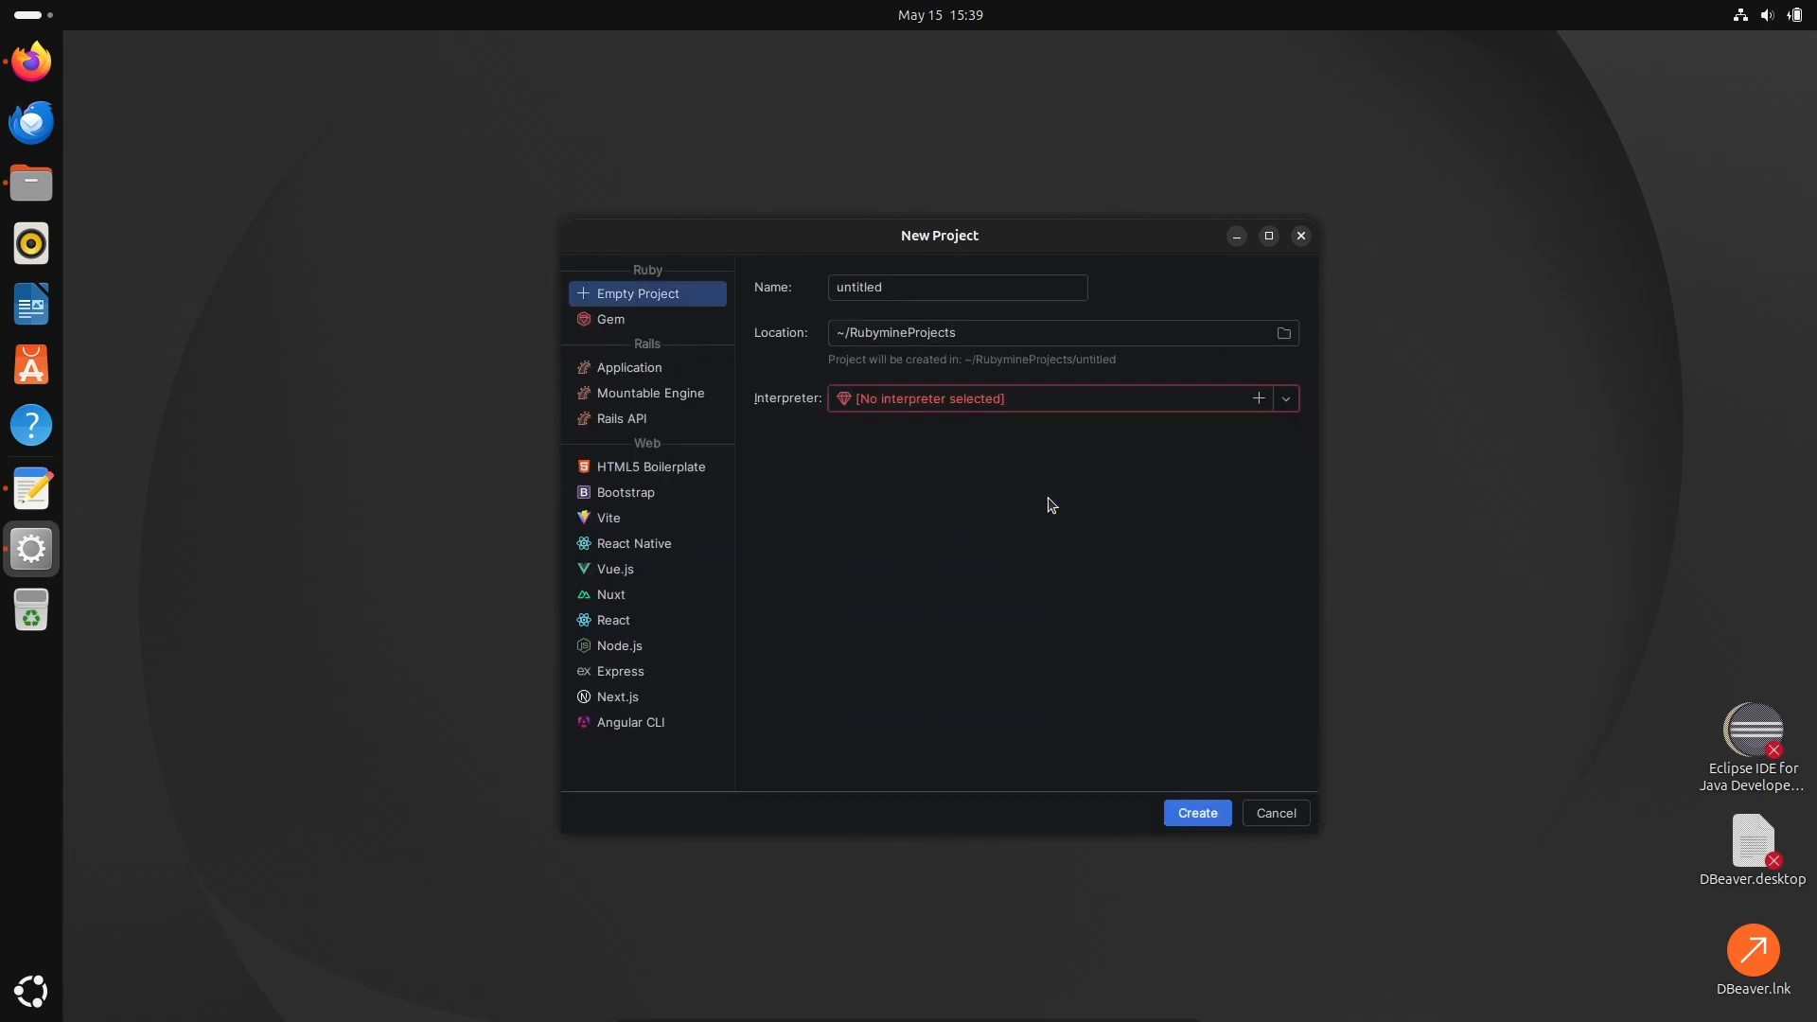
{"action": "left_click", "coordinate": [1283, 405]}
{"action": "left_click", "coordinate": [1258, 398]}
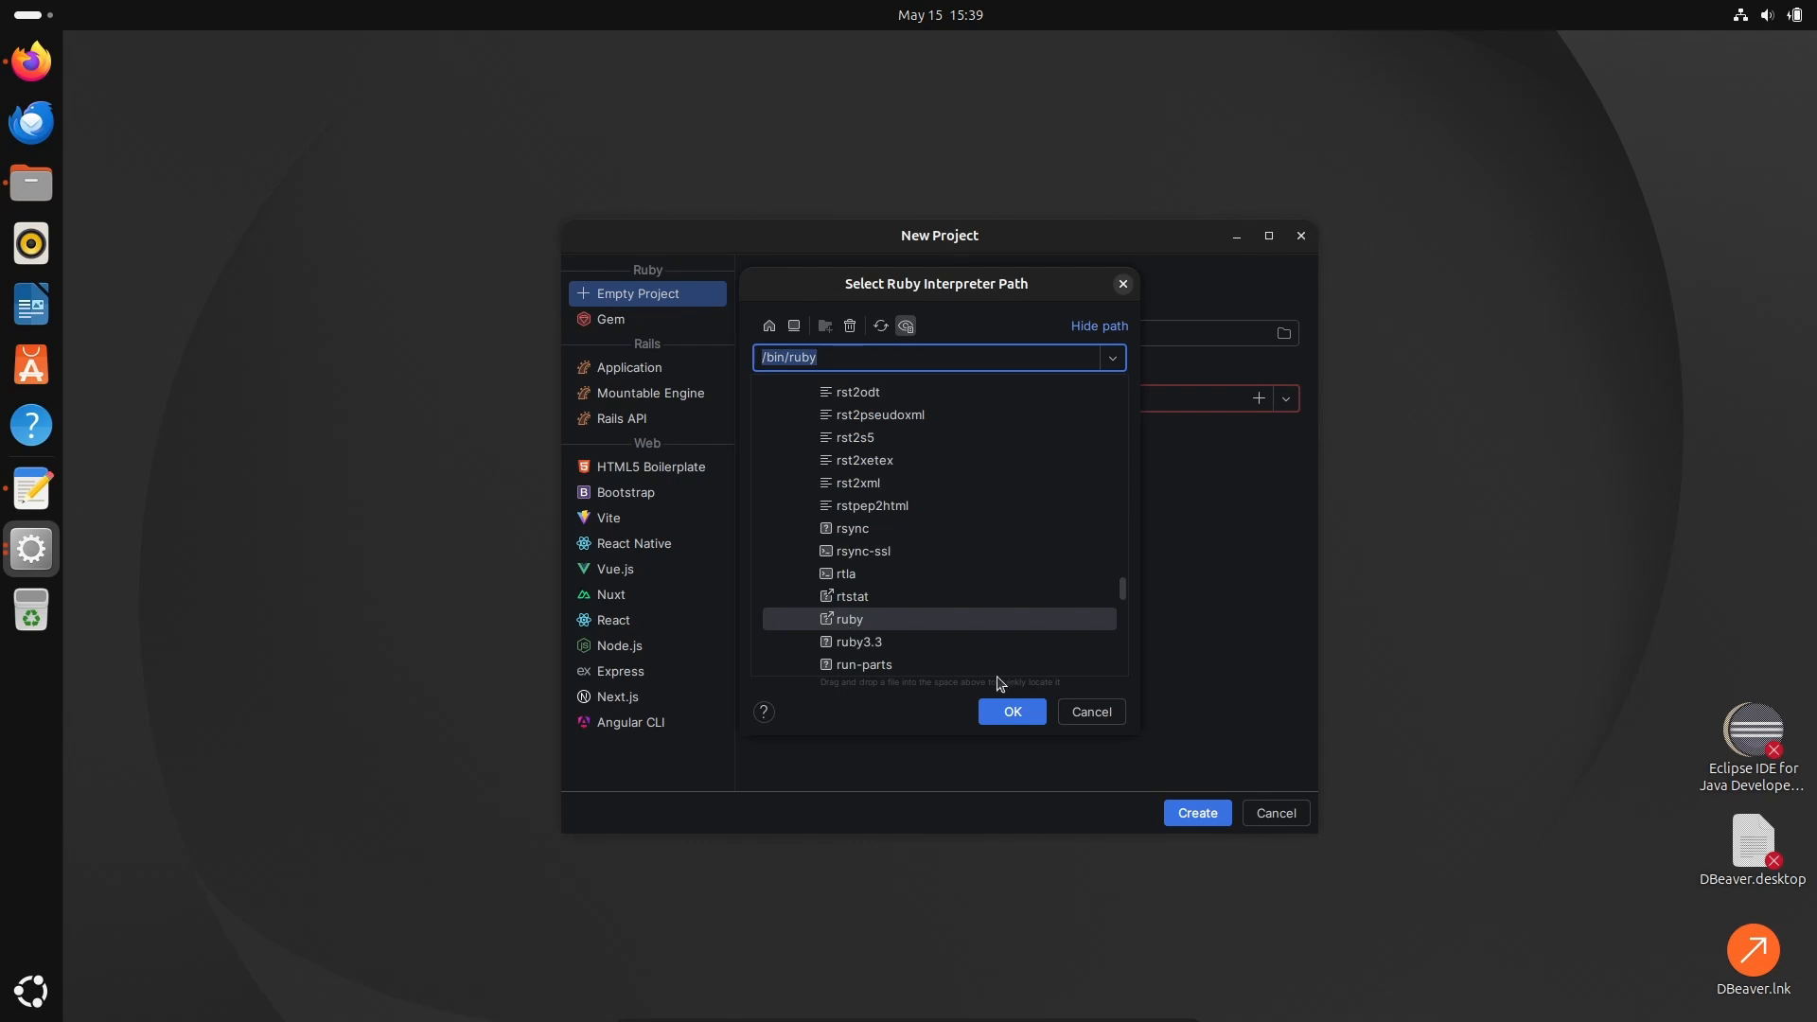
{"action": "left_click", "coordinate": [1011, 711]}
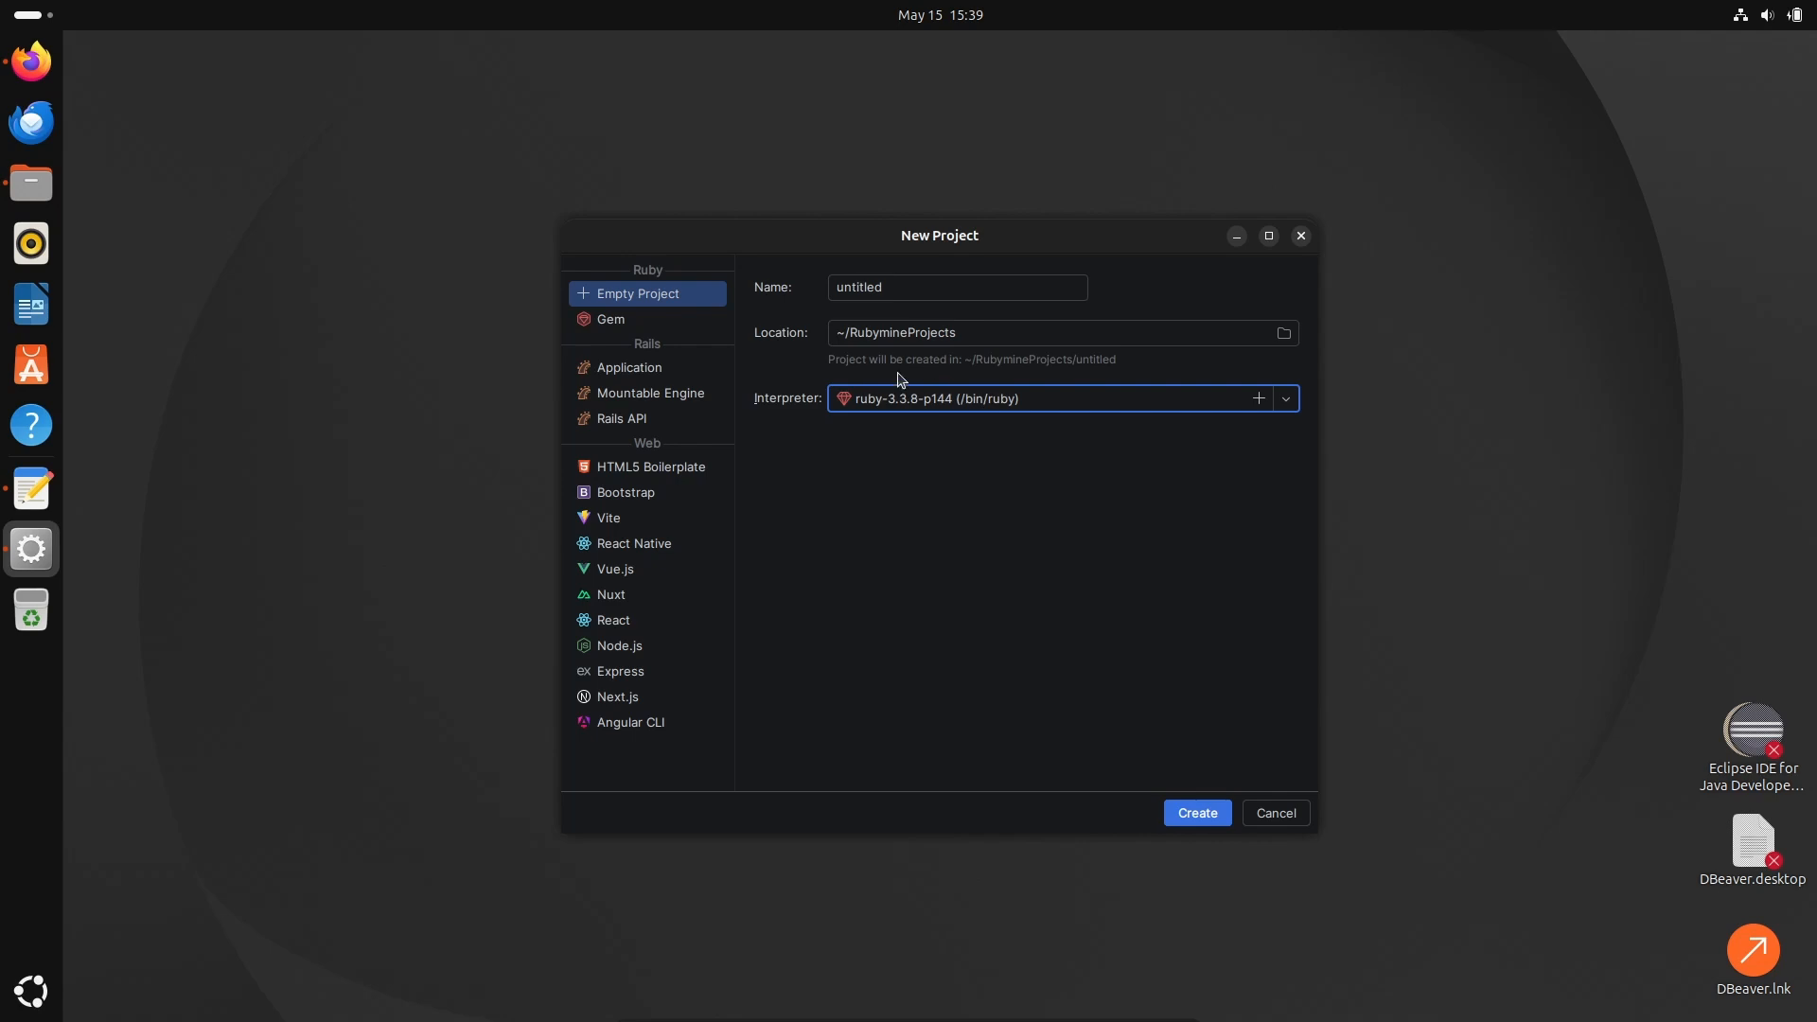
- Name the project First and create it in ~/RubymineProjects
{"action": "left_click", "coordinate": [904, 290]}
{"action": "double_click", "coordinate": [904, 291]}
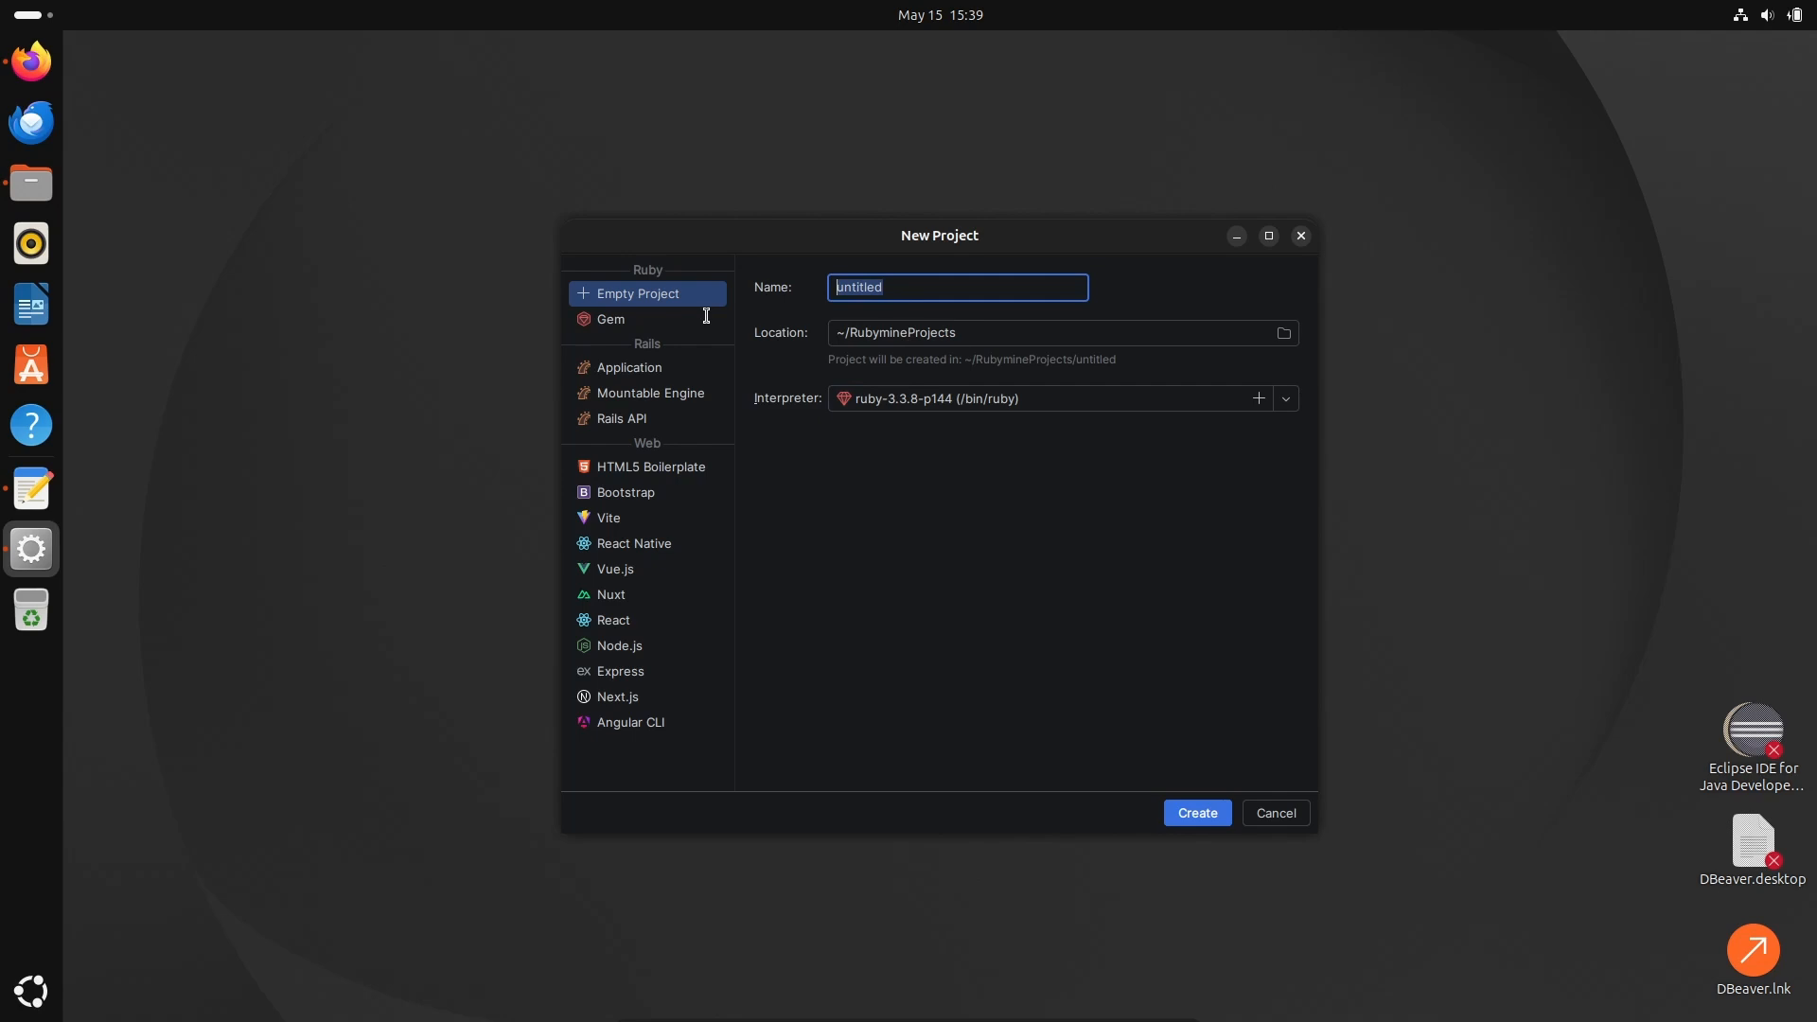
{"action": "type", "text": "First"}
{"action": "left_click", "coordinate": [1208, 819]}
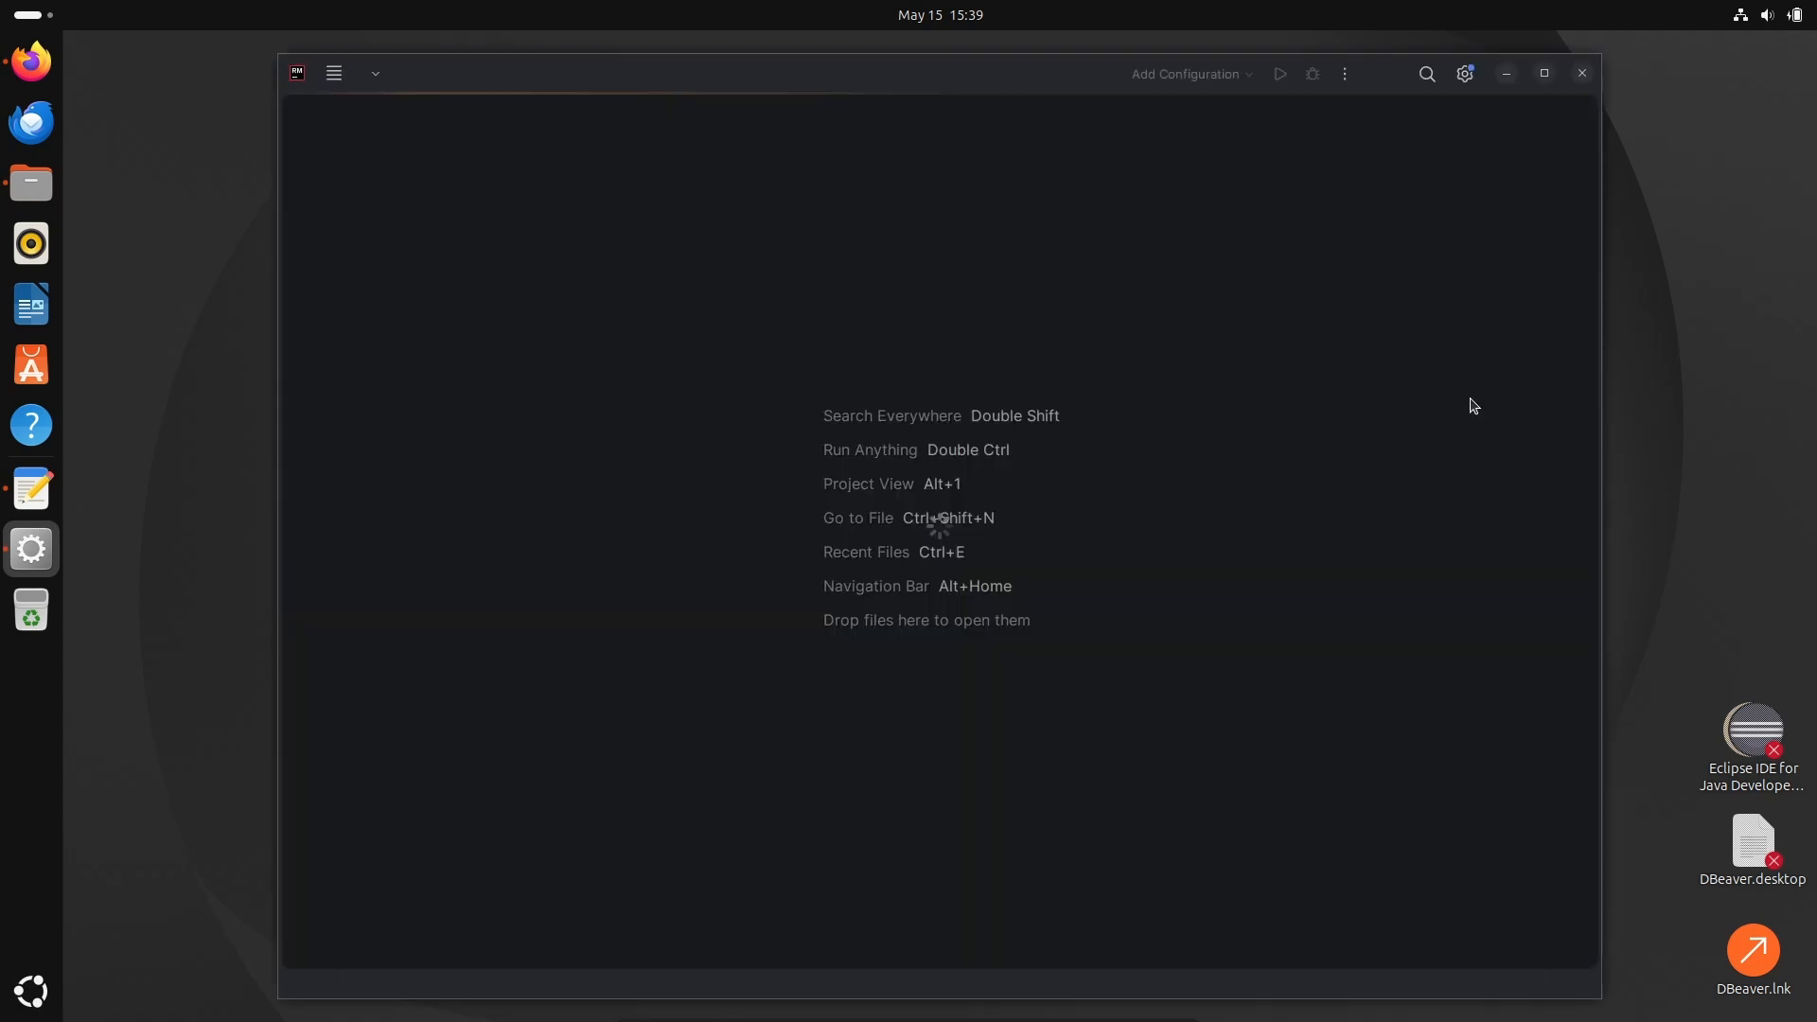
- Maximize the project window and dismiss the AI promotion and the embedded browser notification
{"action": "left_click", "coordinate": [1544, 73]}
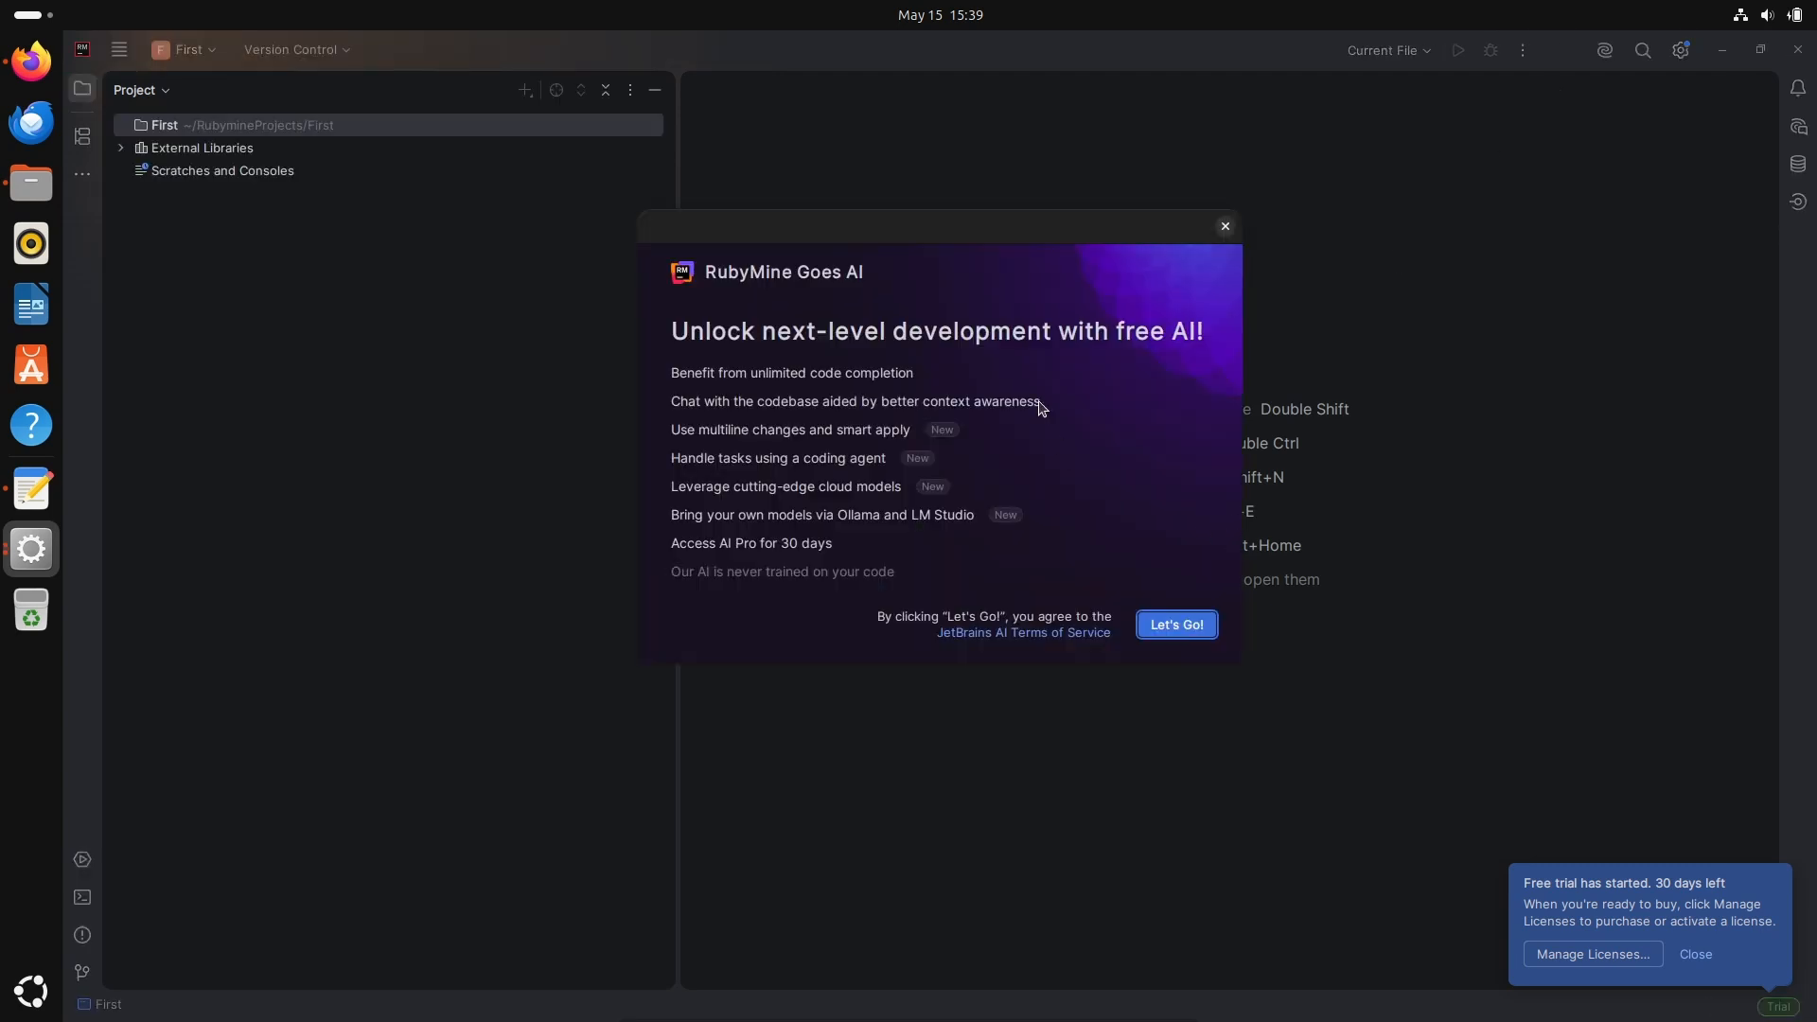
{"action": "left_click", "coordinate": [1225, 228]}
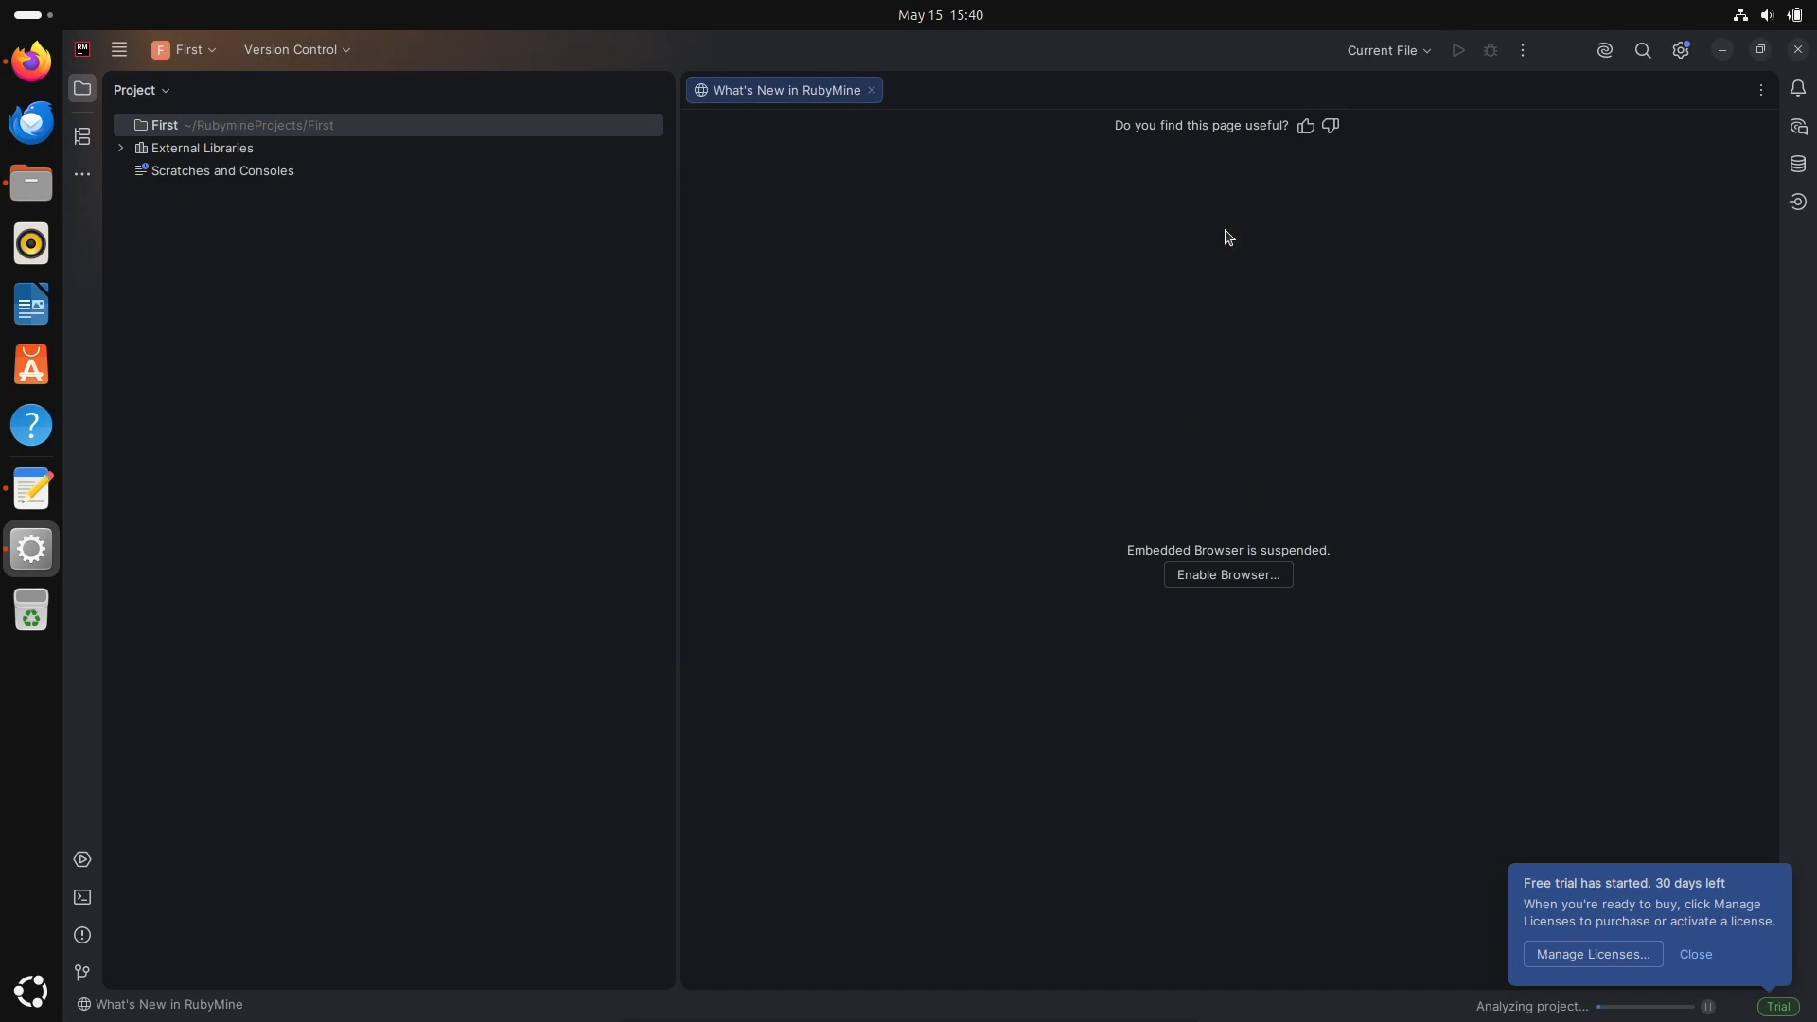
{"action": "left_click", "coordinate": [1762, 49]}
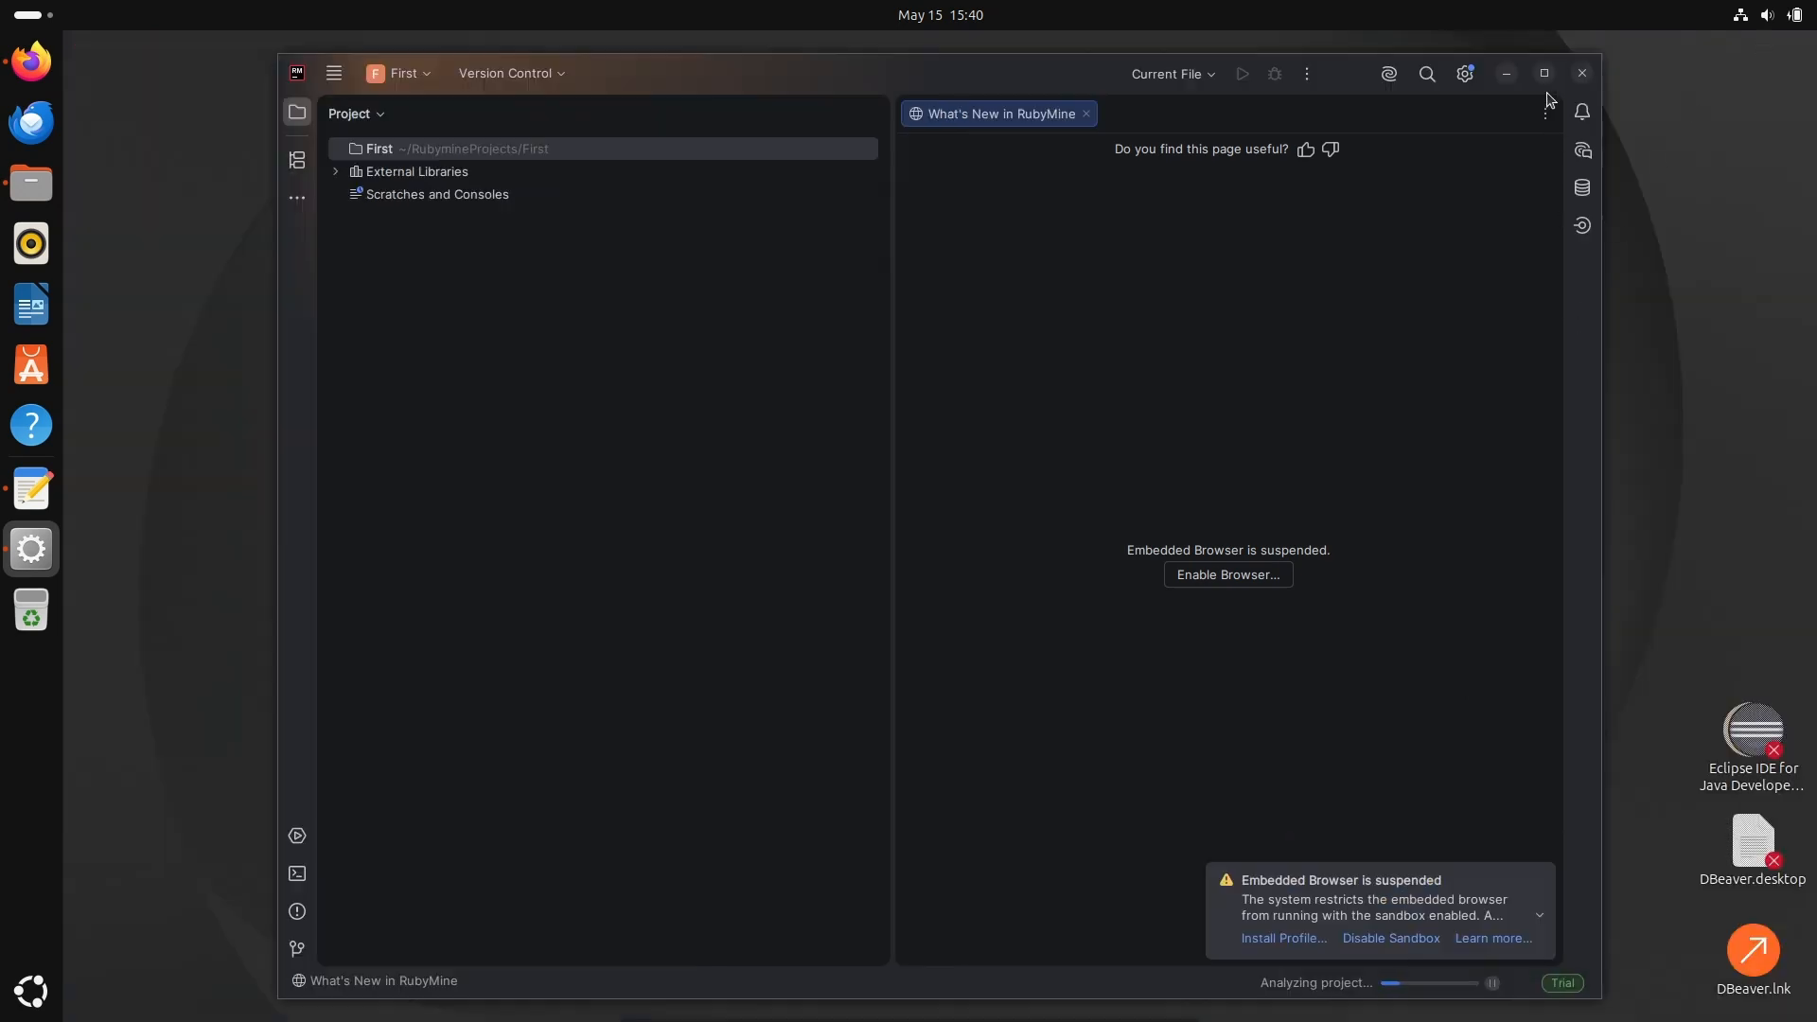
{"action": "left_click", "coordinate": [1543, 70]}
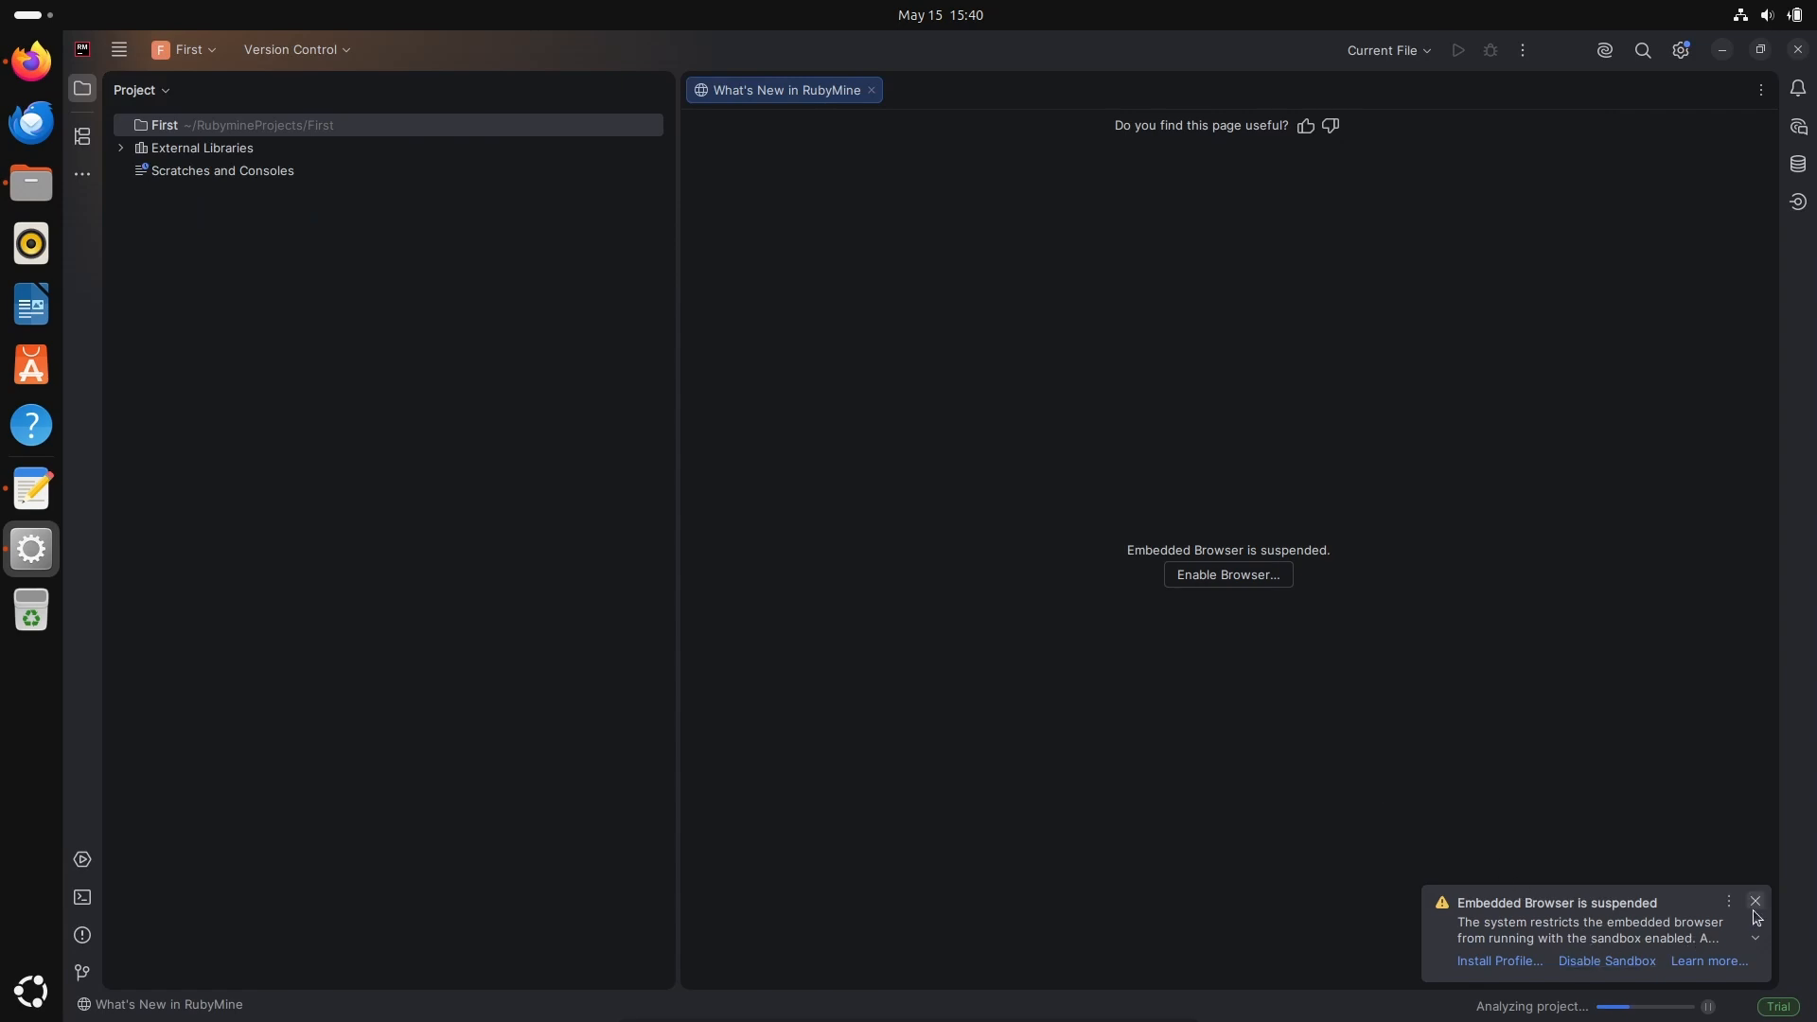
{"action": "left_click", "coordinate": [1755, 901]}
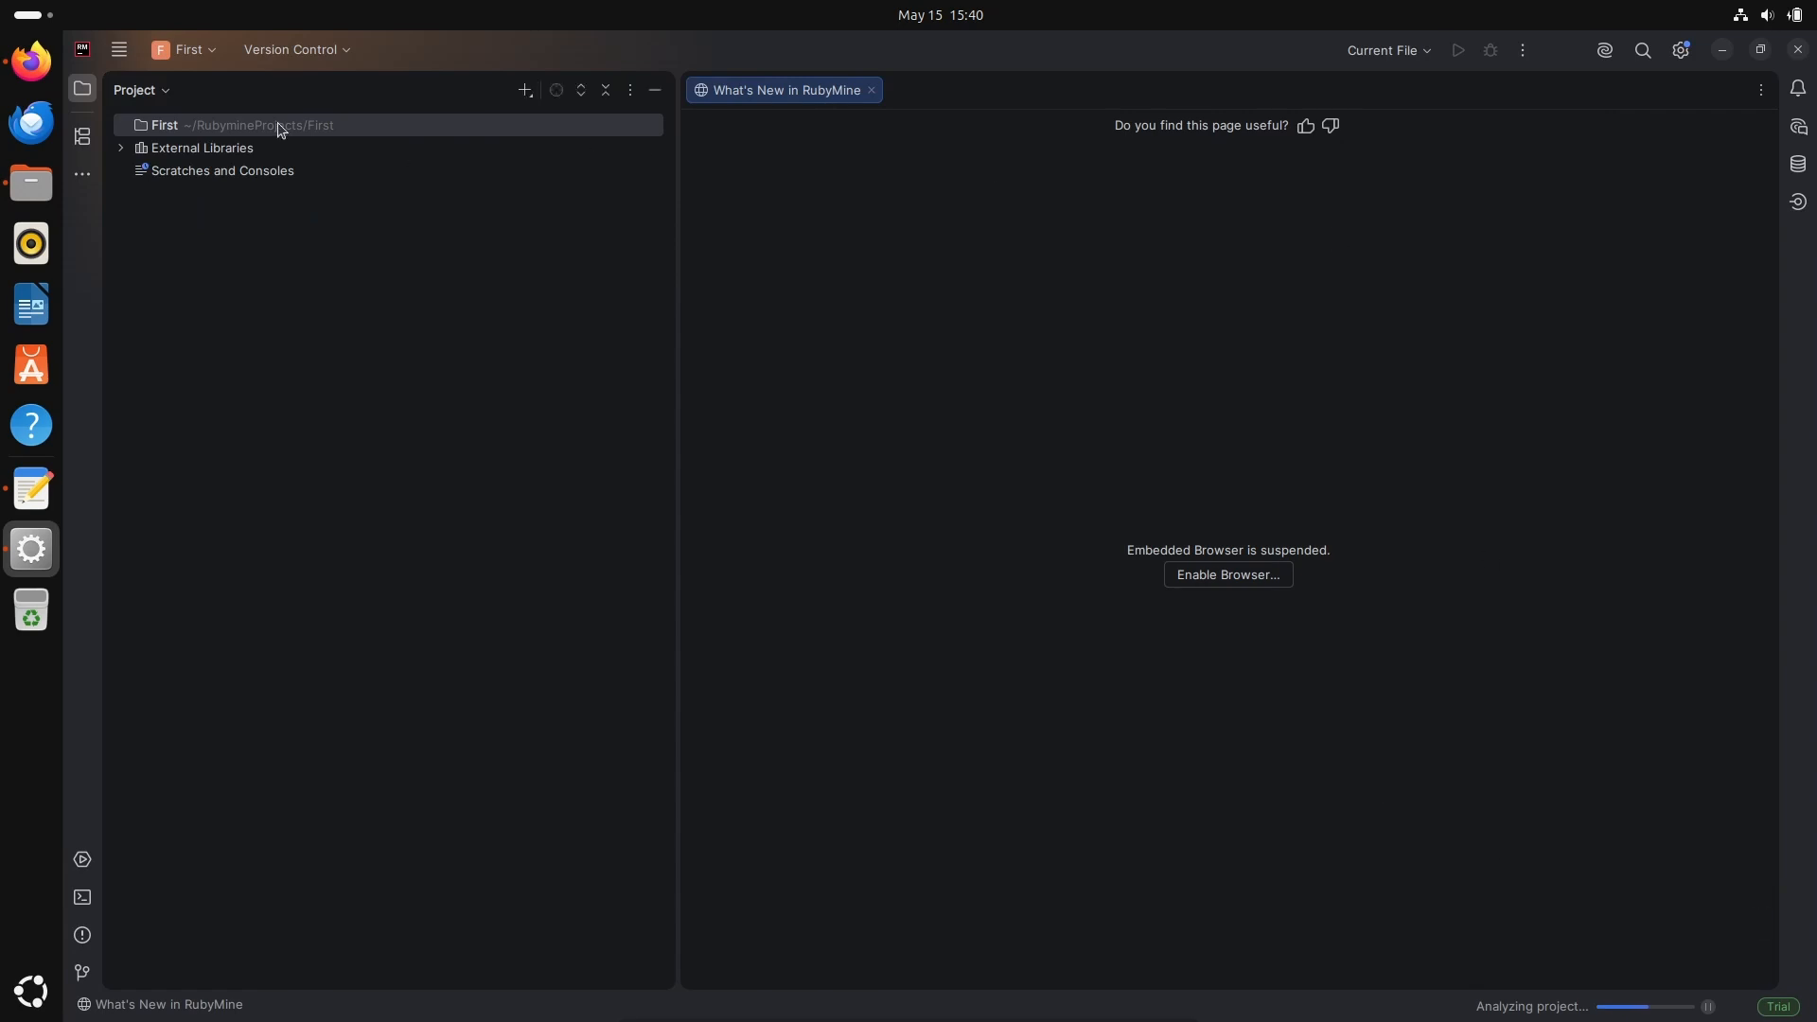
- Create a new Ruby file of type File named Test in the First project
{"action": "right_click", "coordinate": [178, 134]}
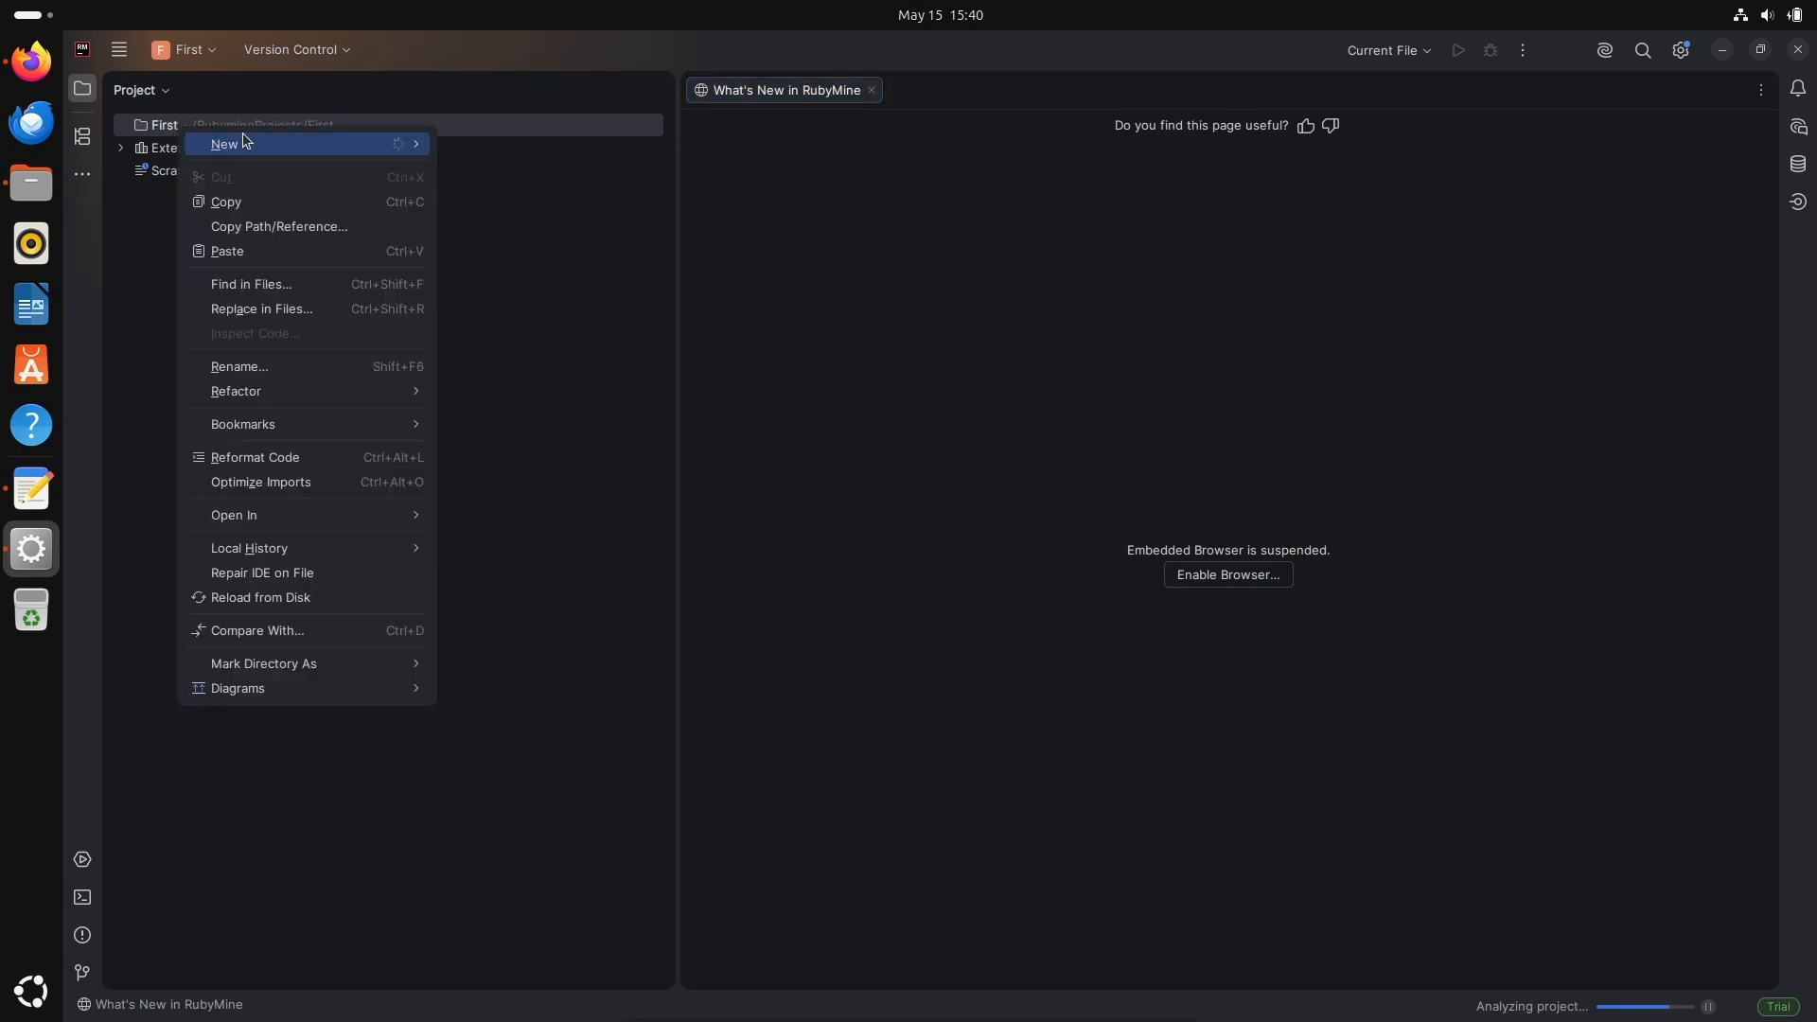
{"action": "mouse_move", "coordinate": [388, 144]}
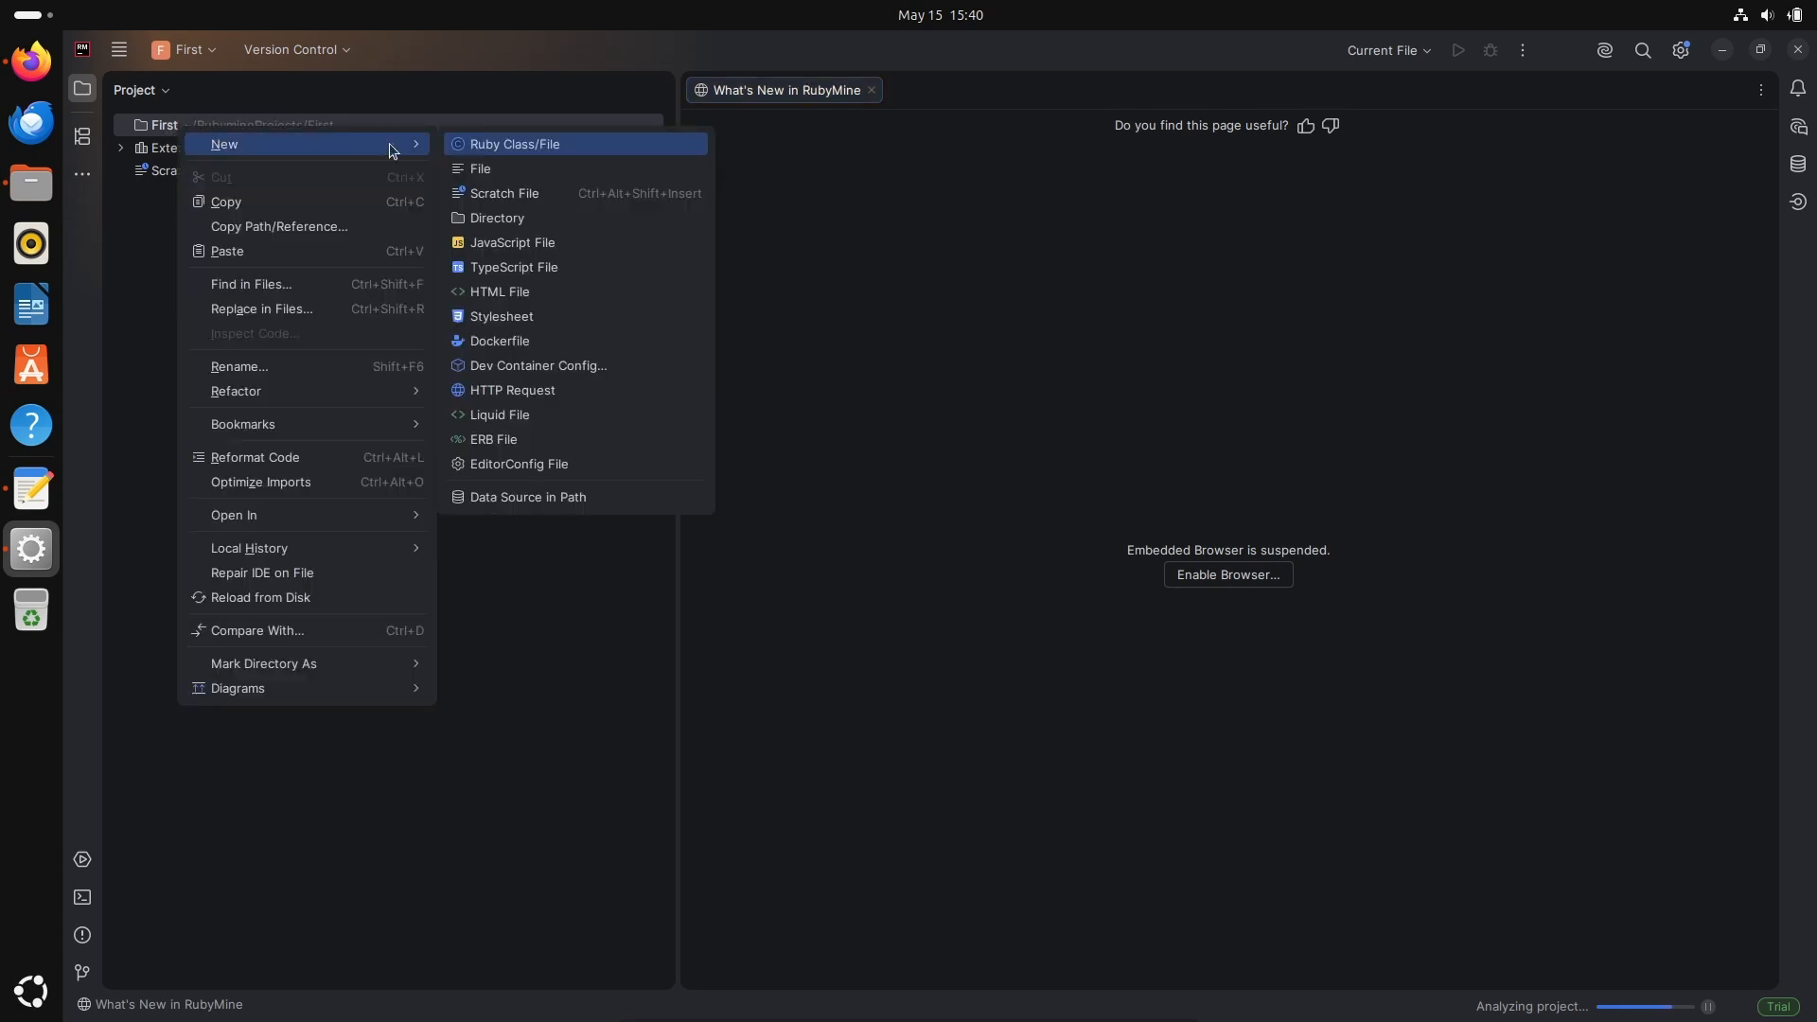
{"action": "left_click", "coordinate": [495, 144]}
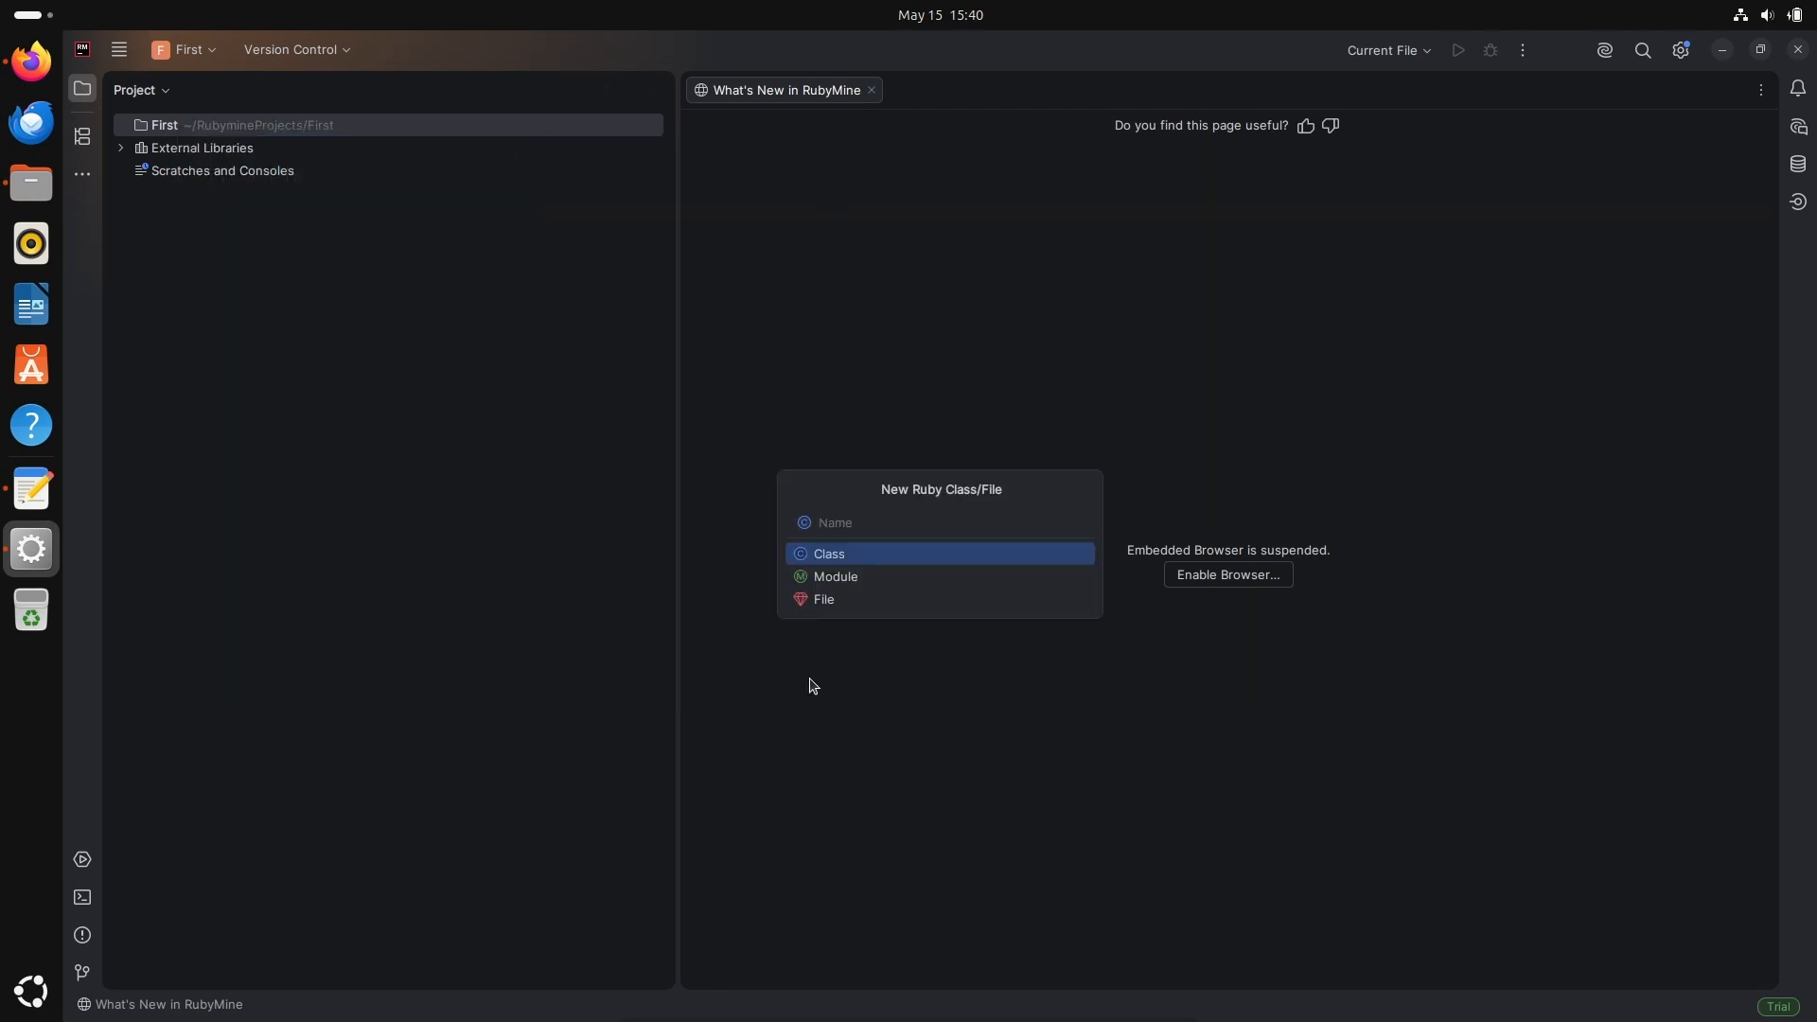
{"action": "key", "text": "Down"}
{"action": "key", "text": "Down"}
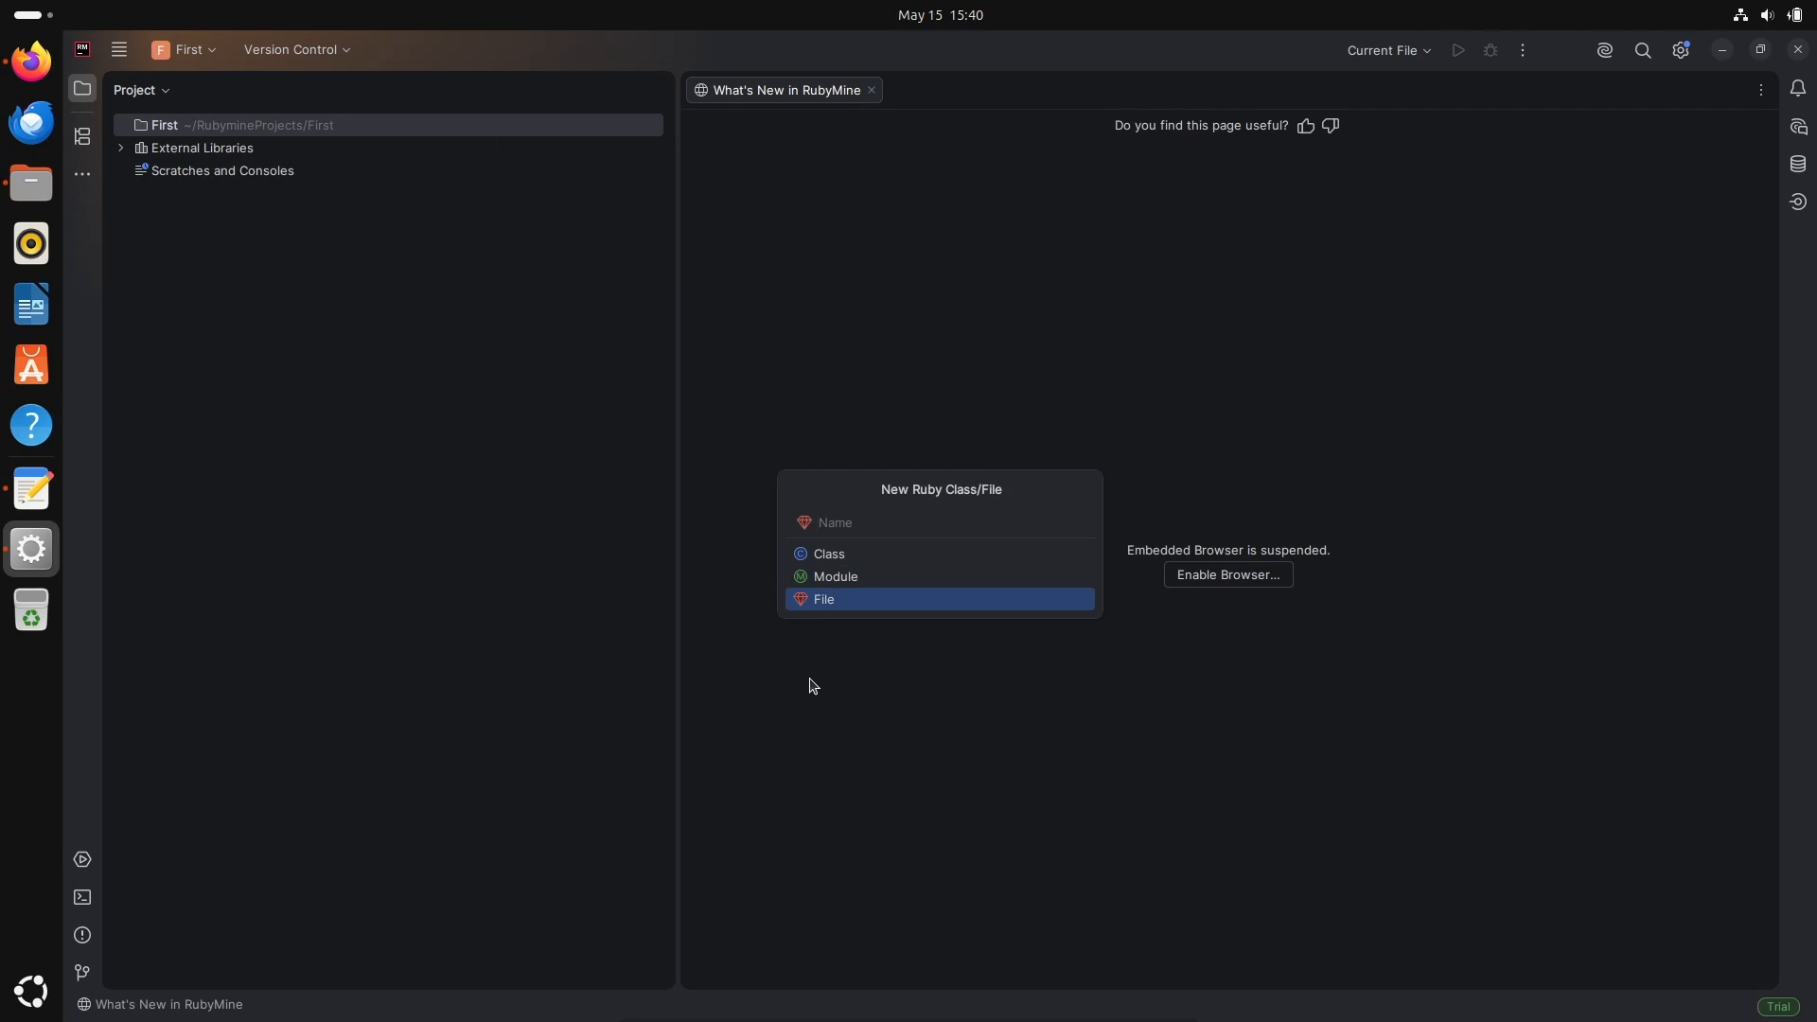
{"action": "type", "text": "test"}
{"action": "key", "text": "Return"}
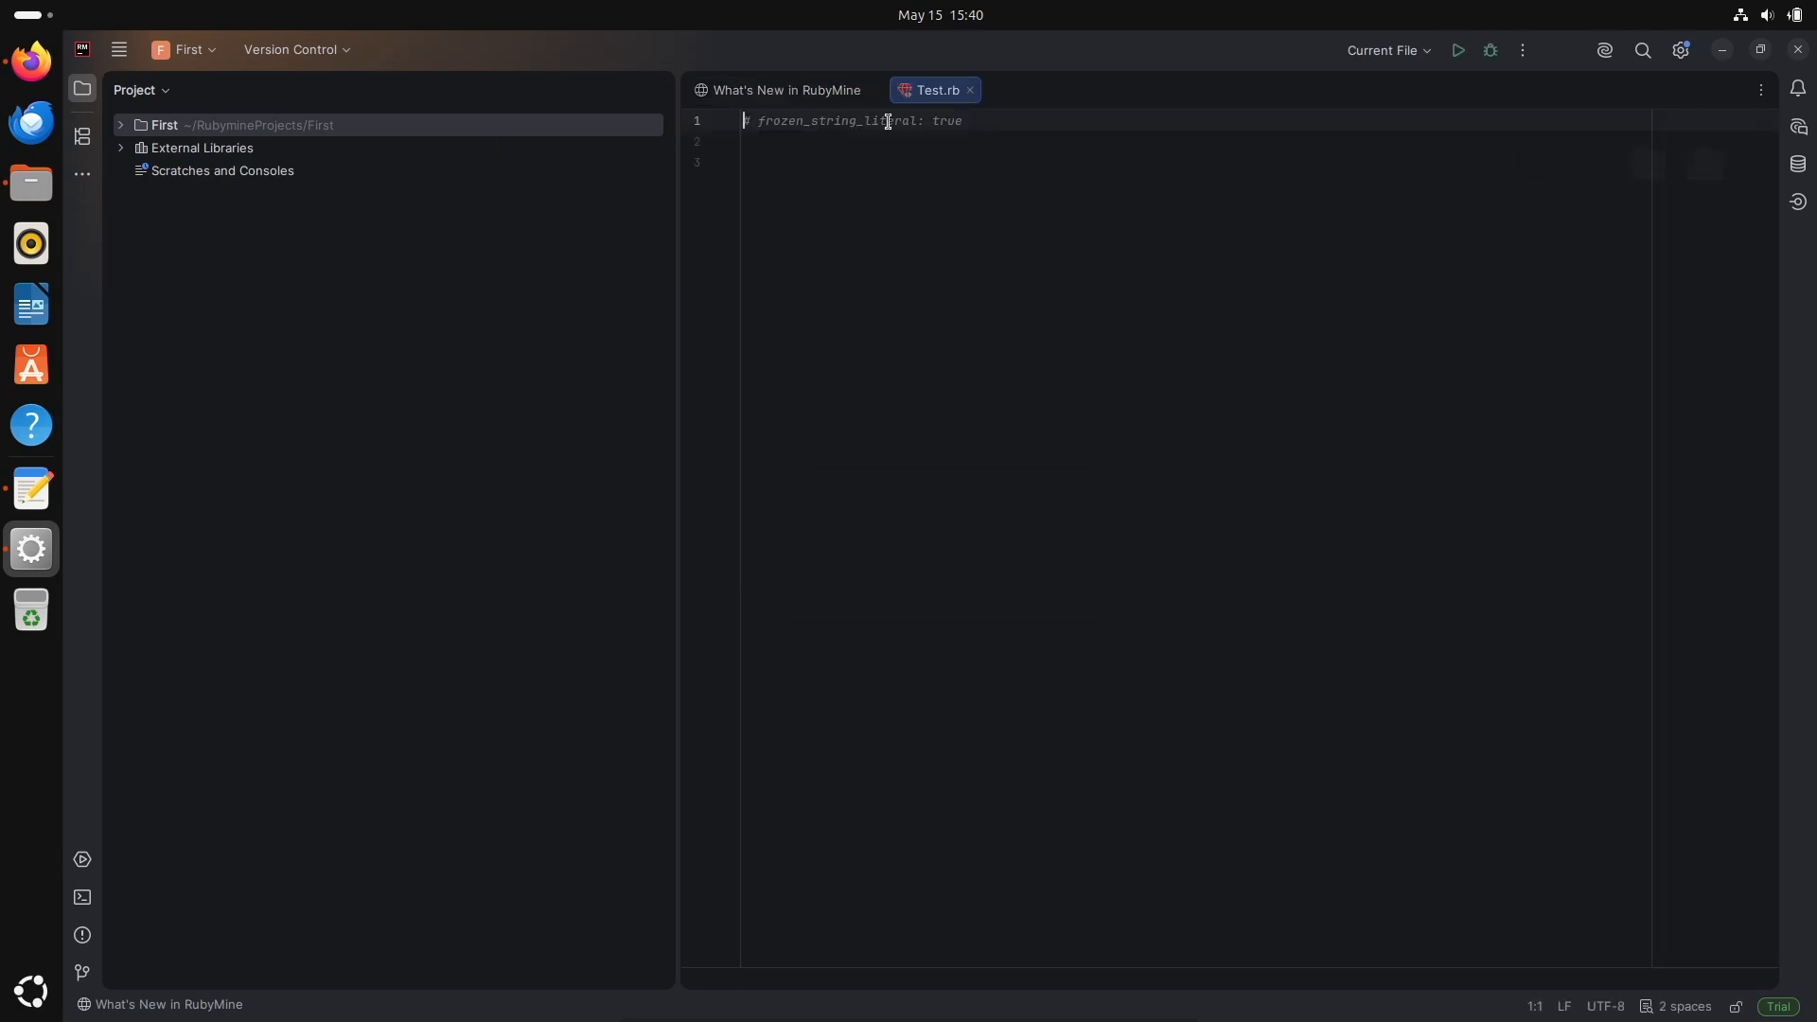
- Copy puts "Hello World" from the How to install Eclipse.txt notes in the text editor into line 3 of Test.rb in RubyMine
{"action": "left_click", "coordinate": [31, 489]}
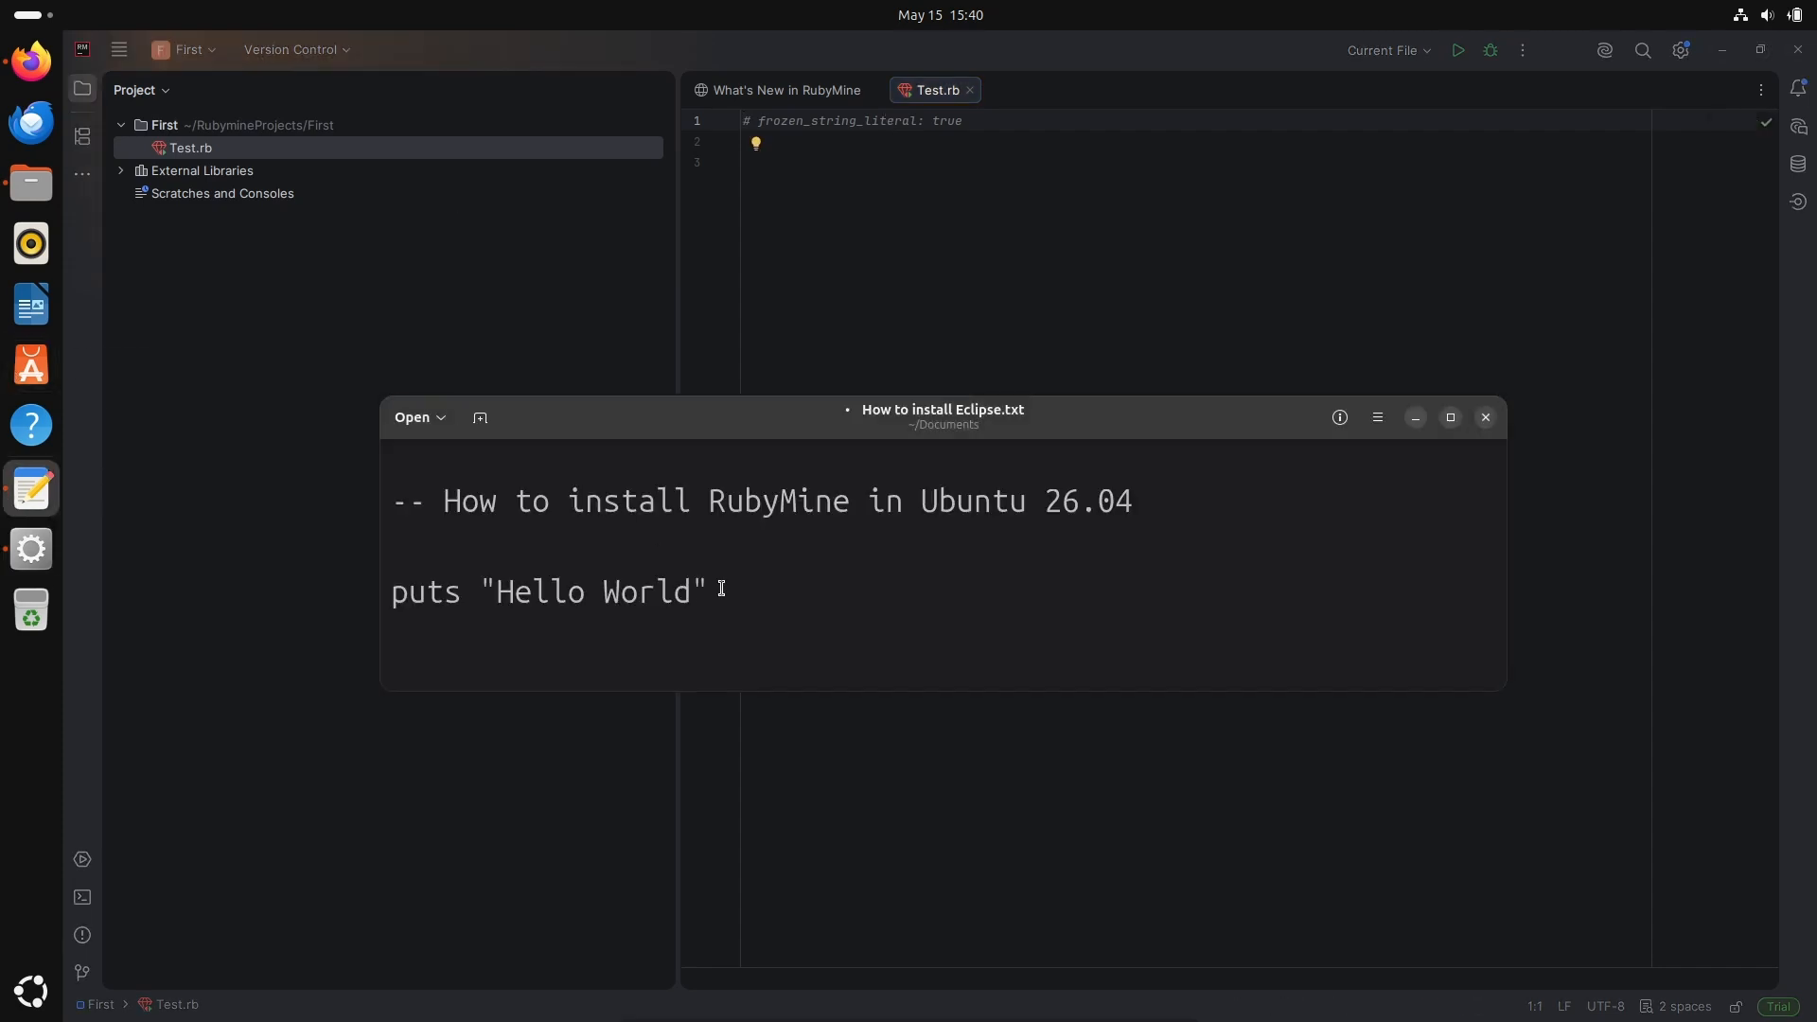
{"action": "left_click_drag", "start_coordinate": [710, 592], "coordinate": [393, 601]}
{"action": "key", "text": "ctrl+c"}
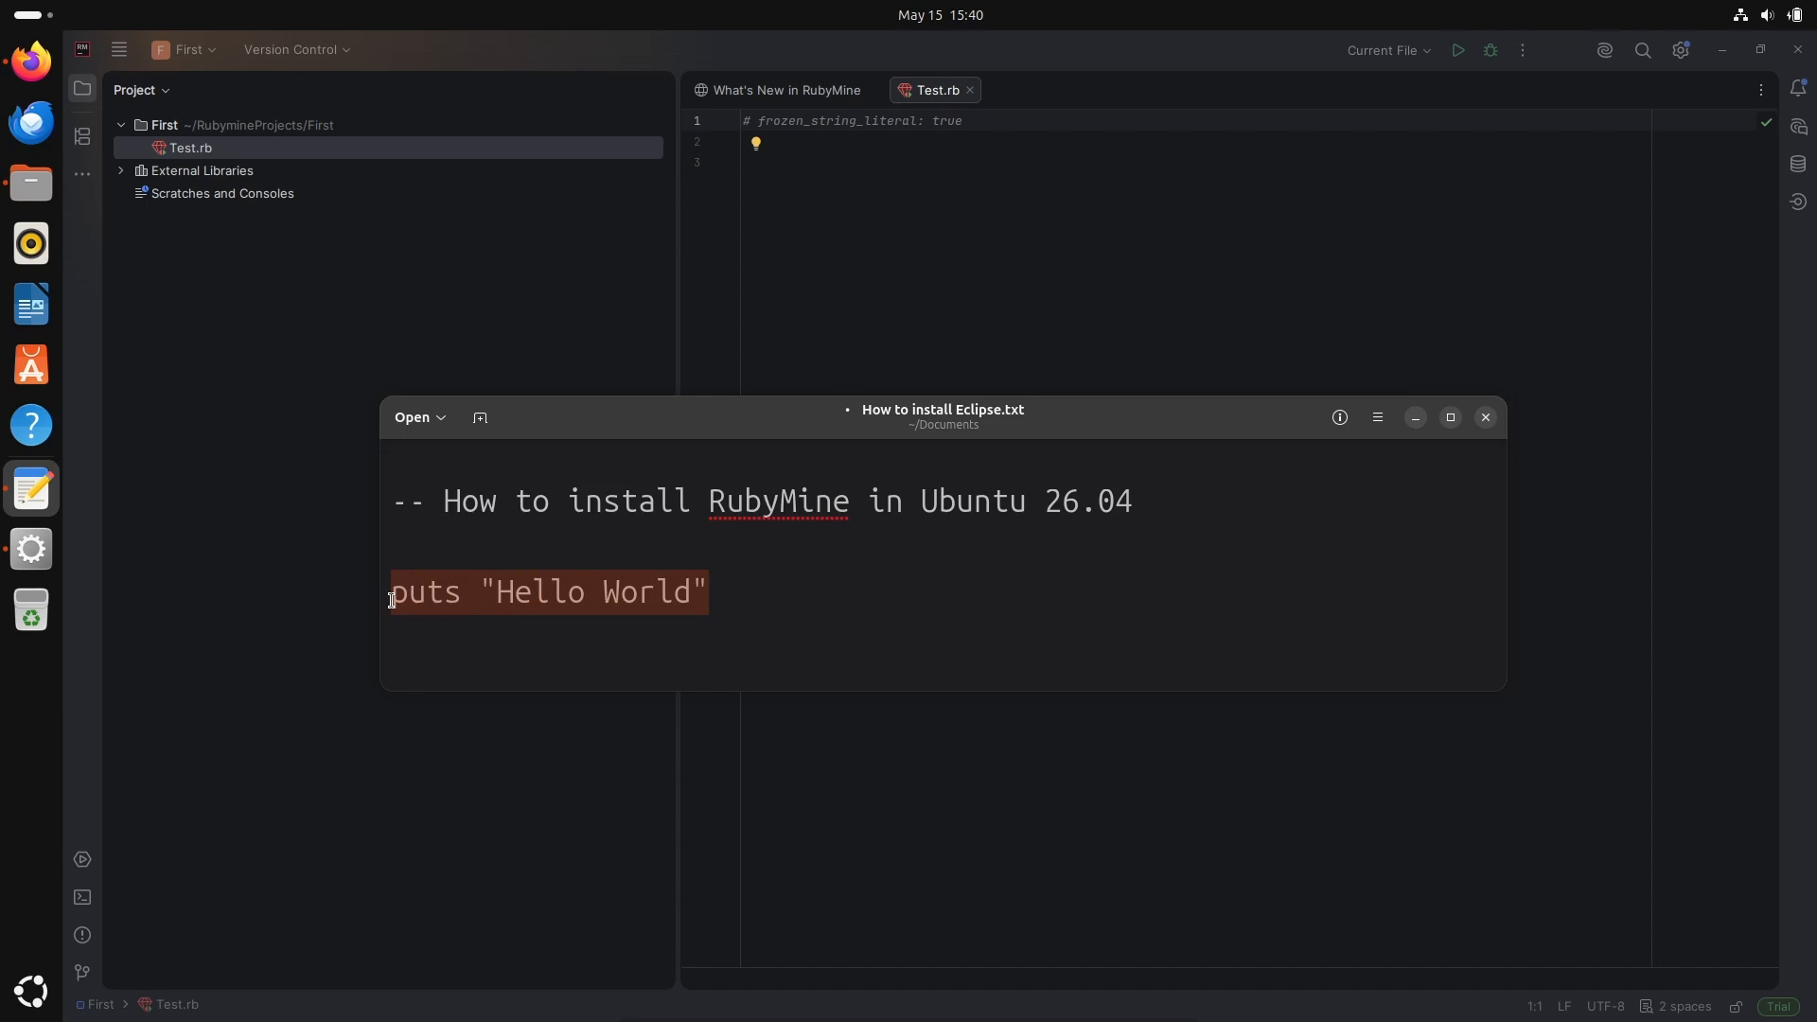
{"action": "left_click", "coordinate": [871, 204]}
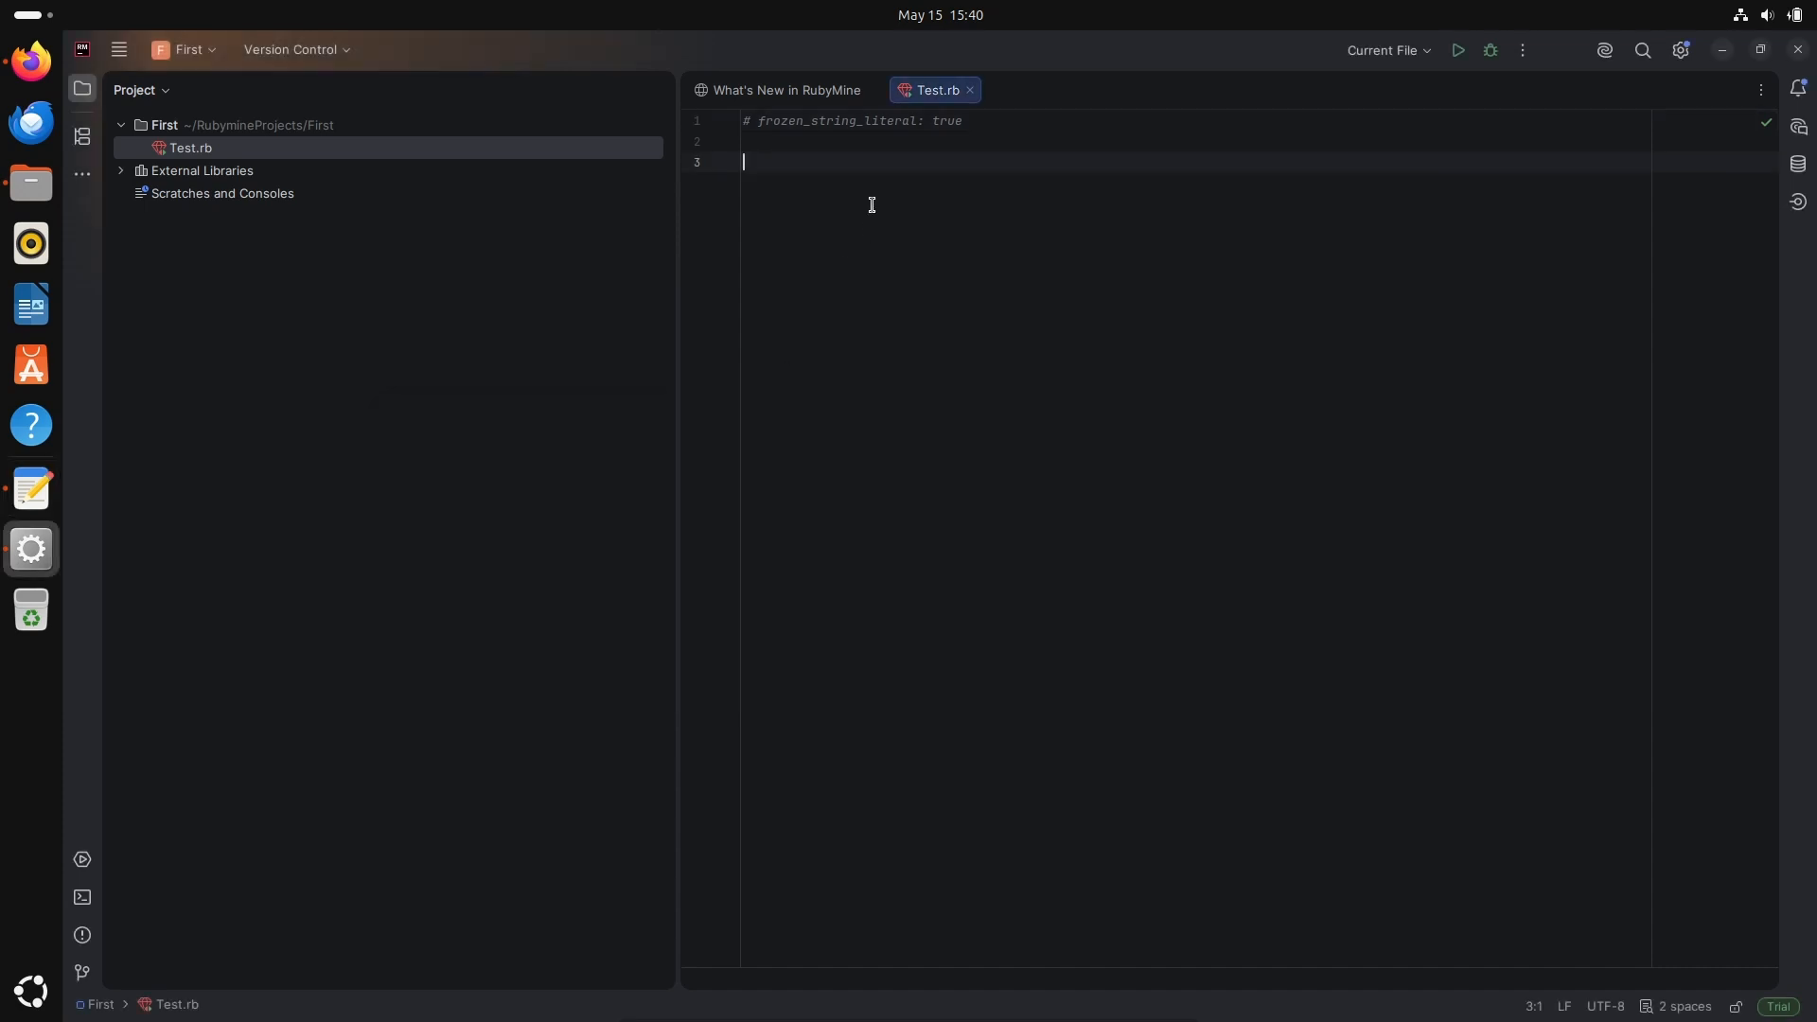
{"action": "key", "text": "ctrl+v"}
- Run the Test.rb configuration and check the program's printed line in the run output
{"action": "left_click", "coordinate": [1465, 60]}
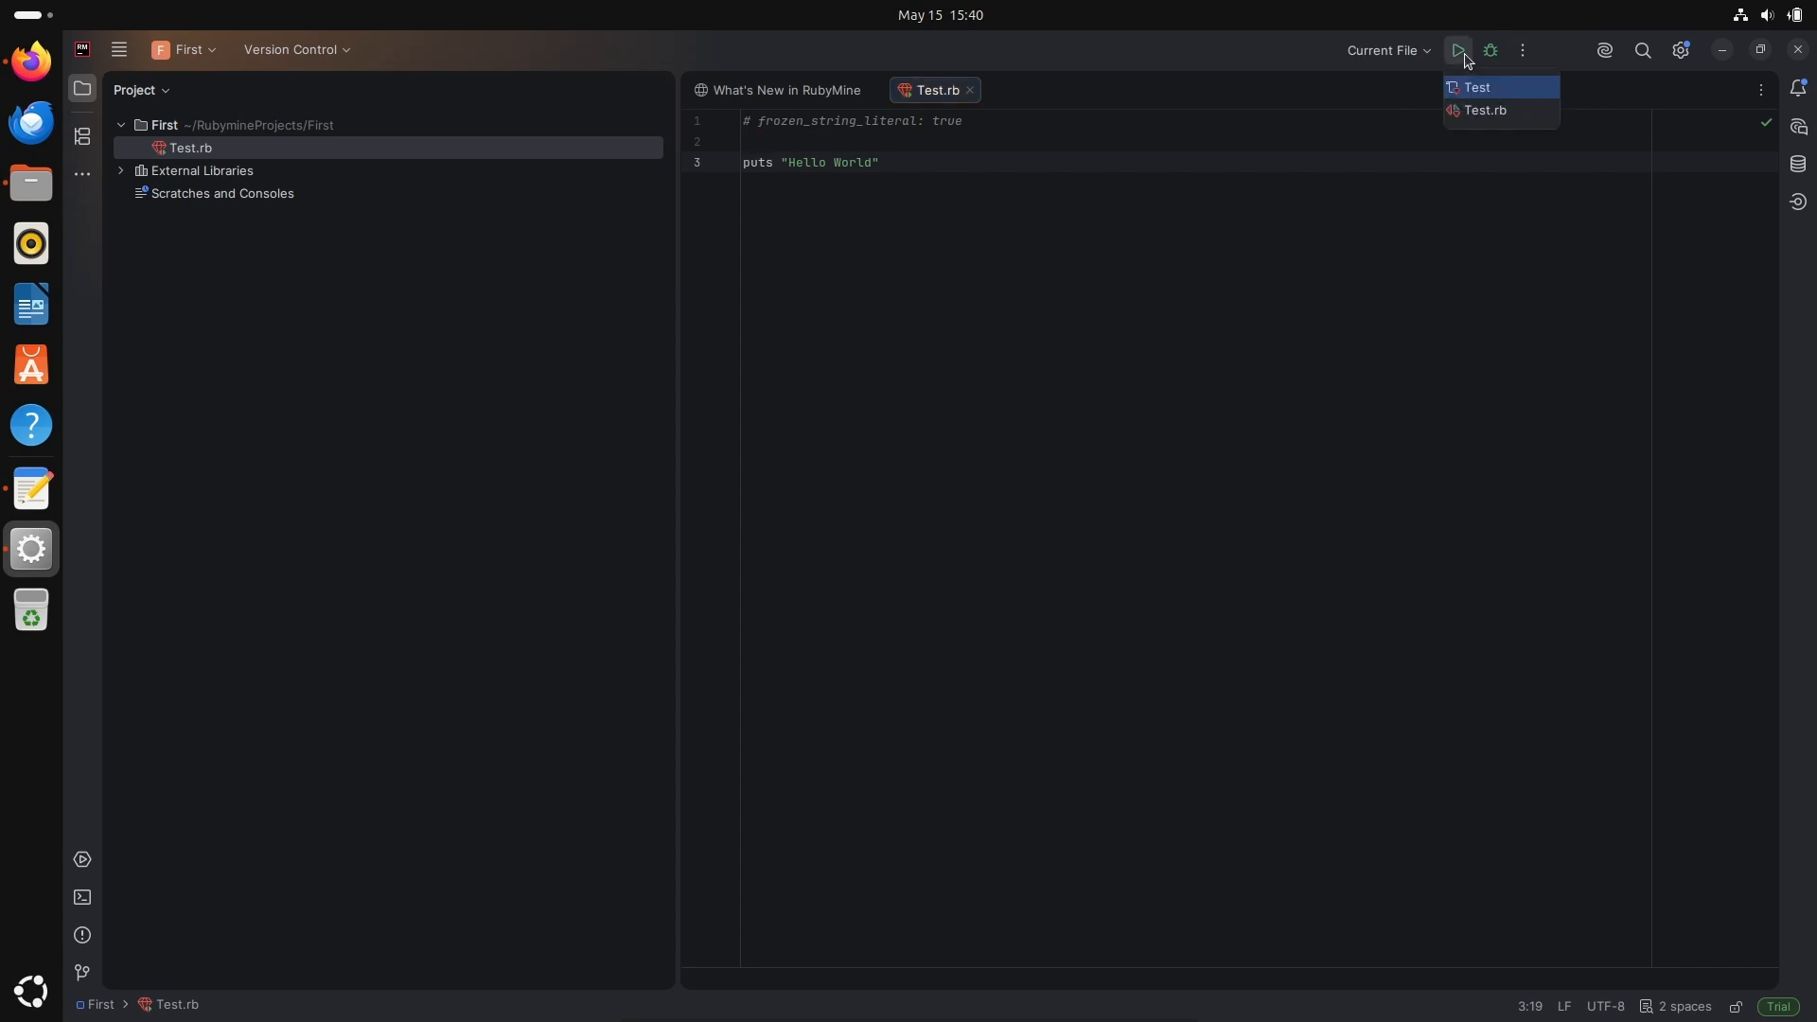
{"action": "left_click", "coordinate": [1484, 111]}
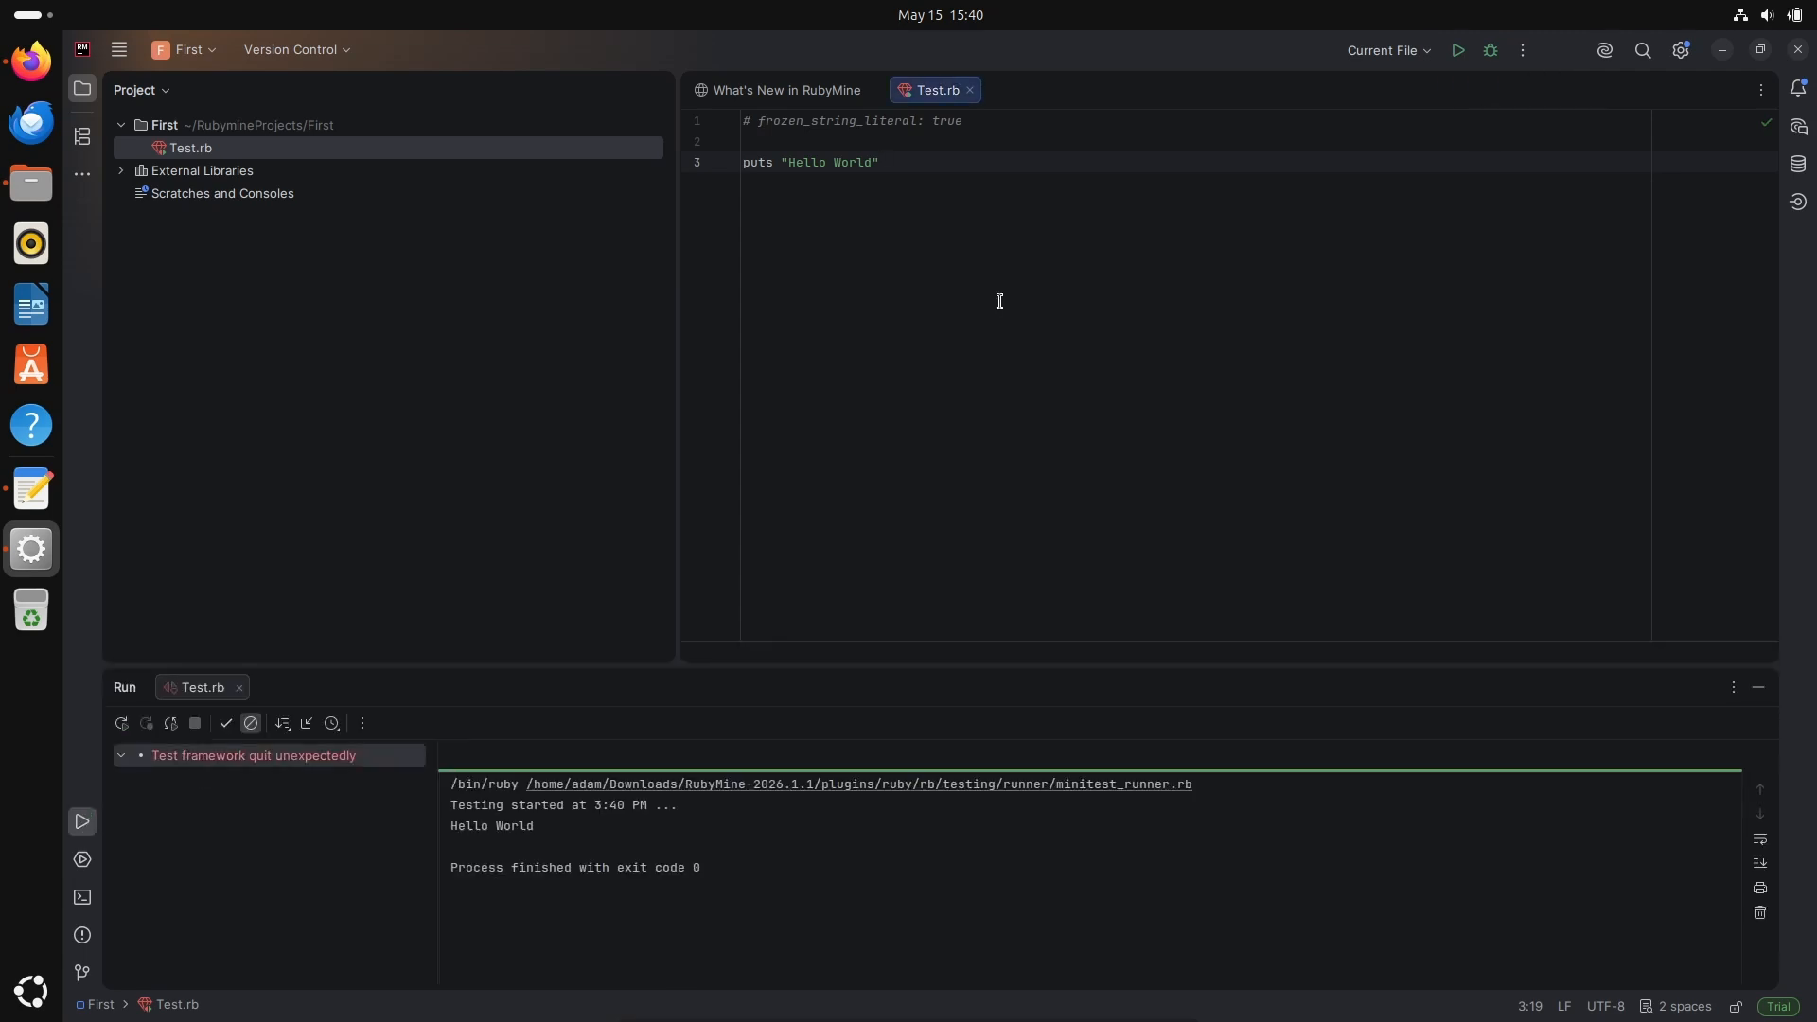
{"action": "left_click", "coordinate": [548, 830]}
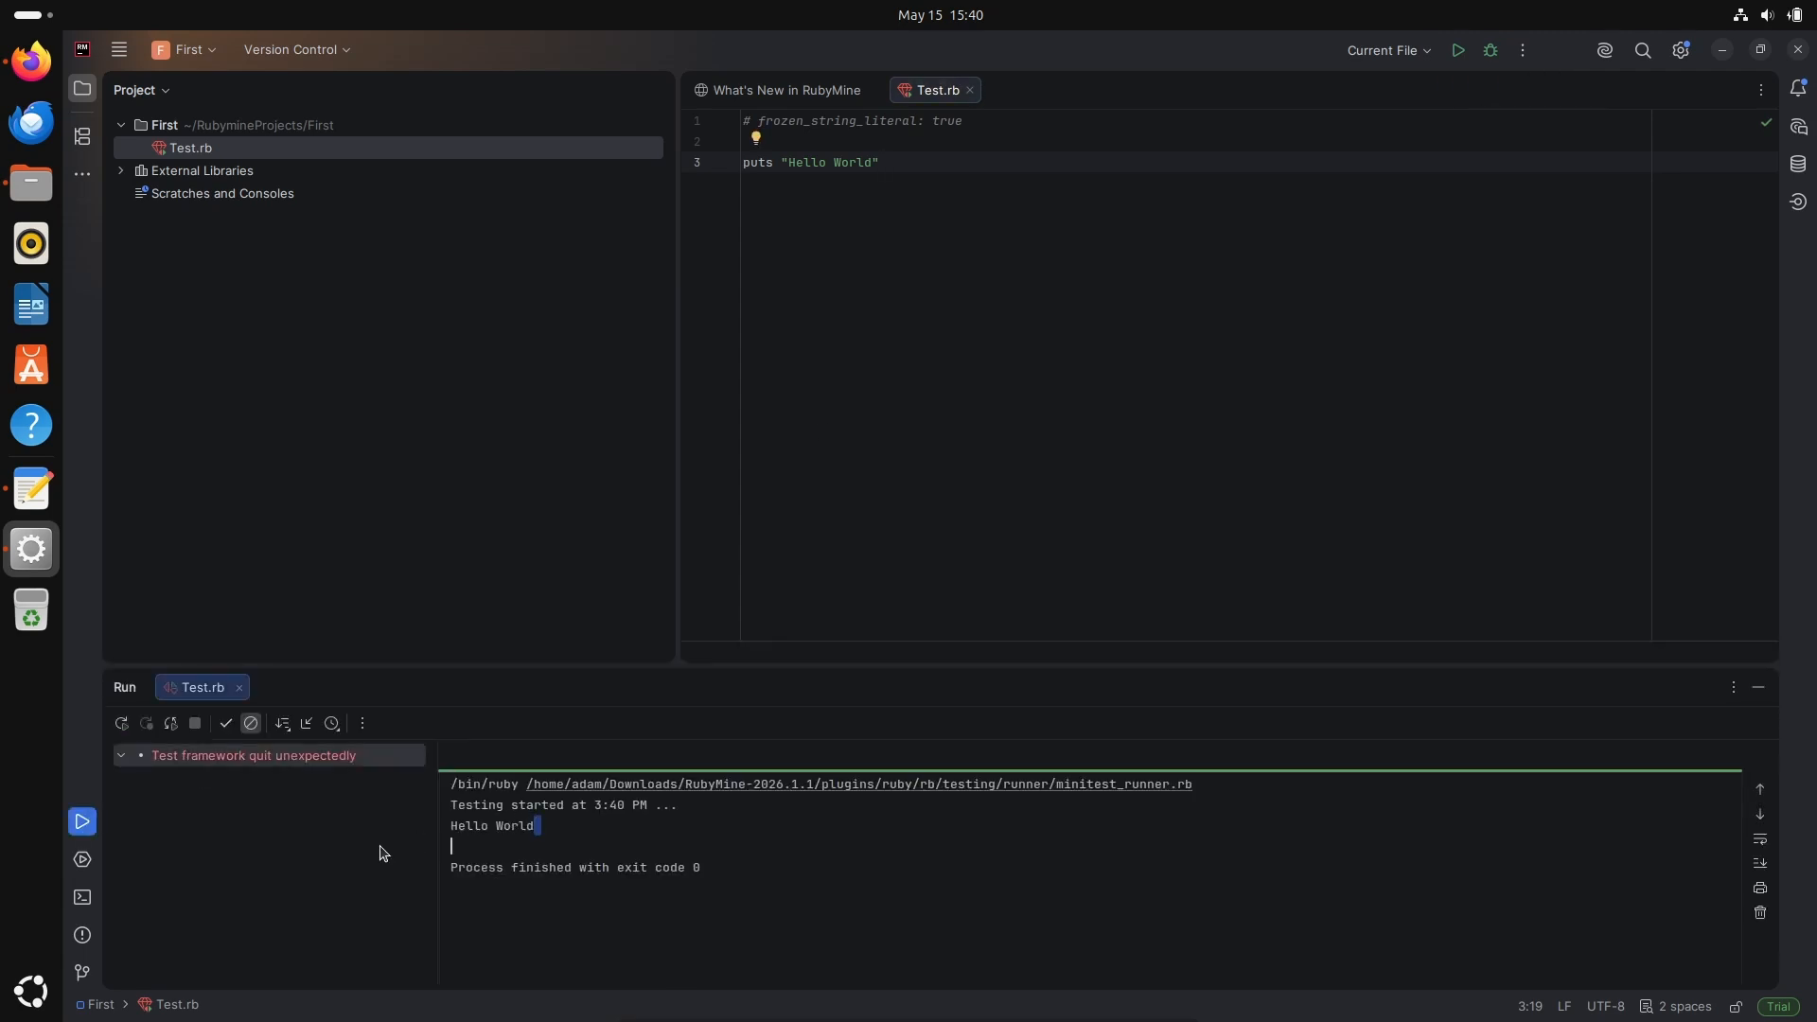
- Rerun Test.rb with ten periods appended inside the Hello World string, and minimize the project window
{"action": "left_click", "coordinate": [877, 174]}
{"action": "type", "text": ".........."}
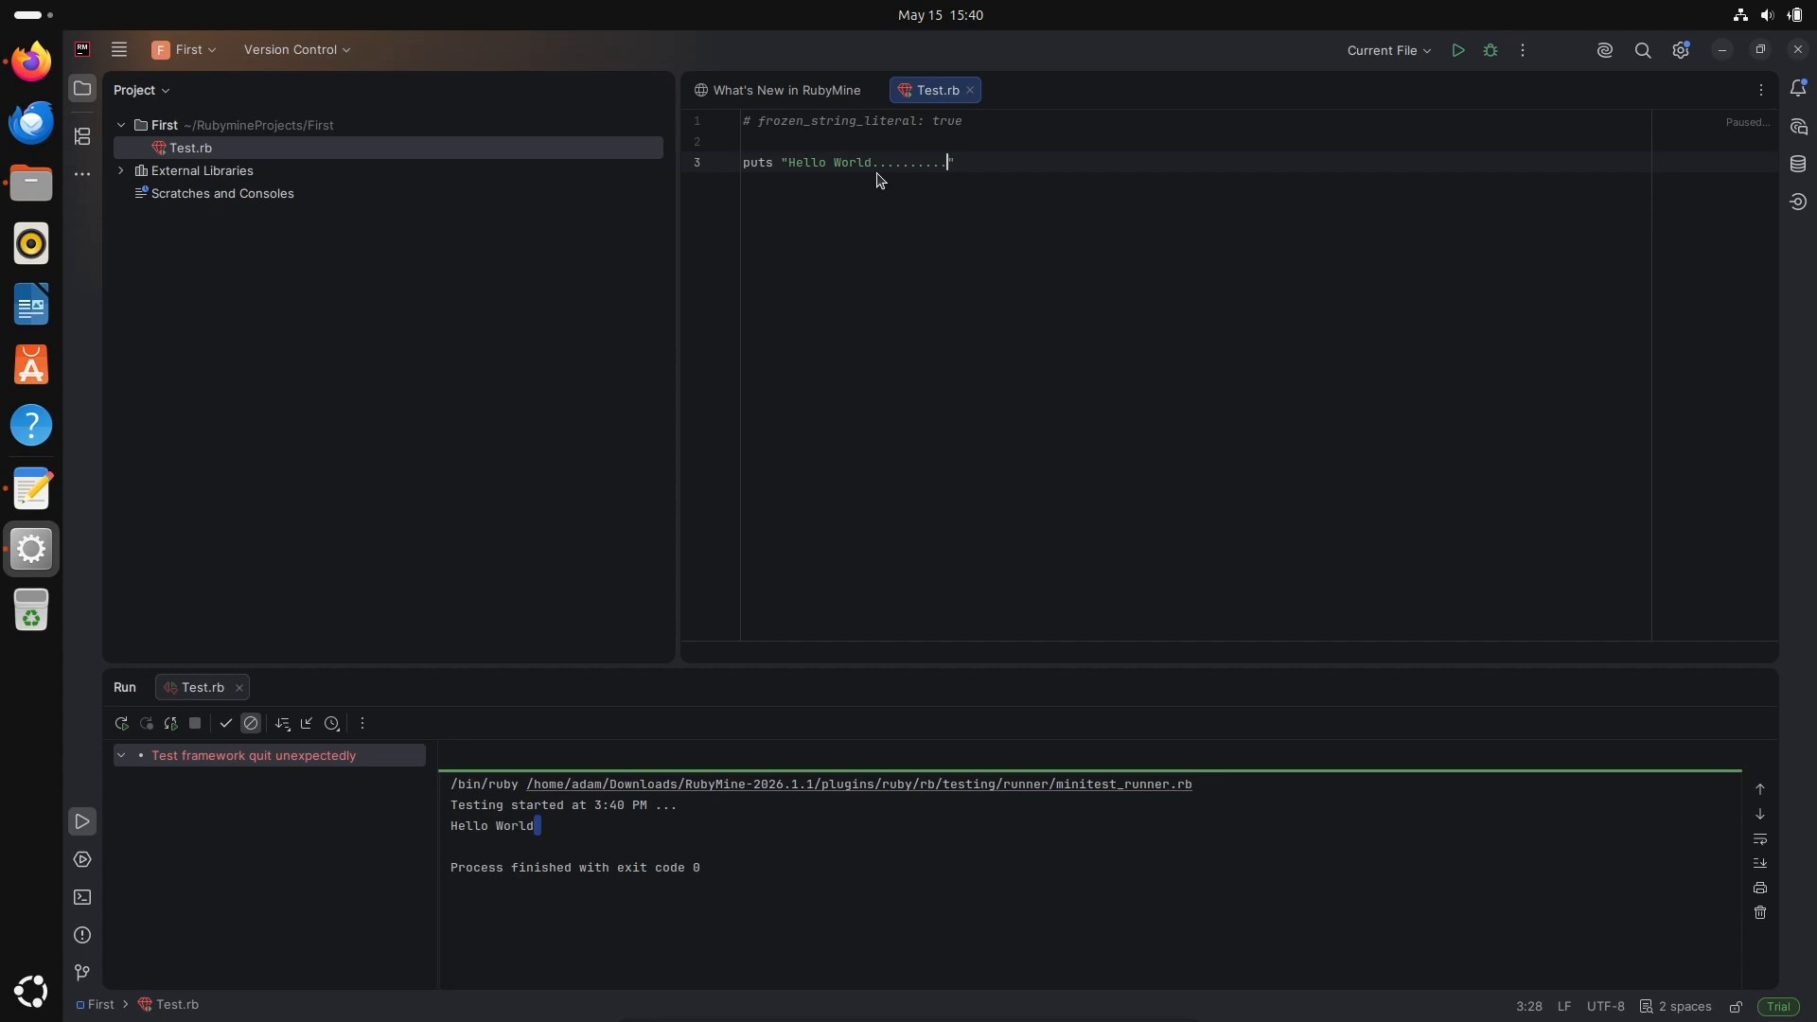
{"action": "left_click", "coordinate": [1460, 55]}
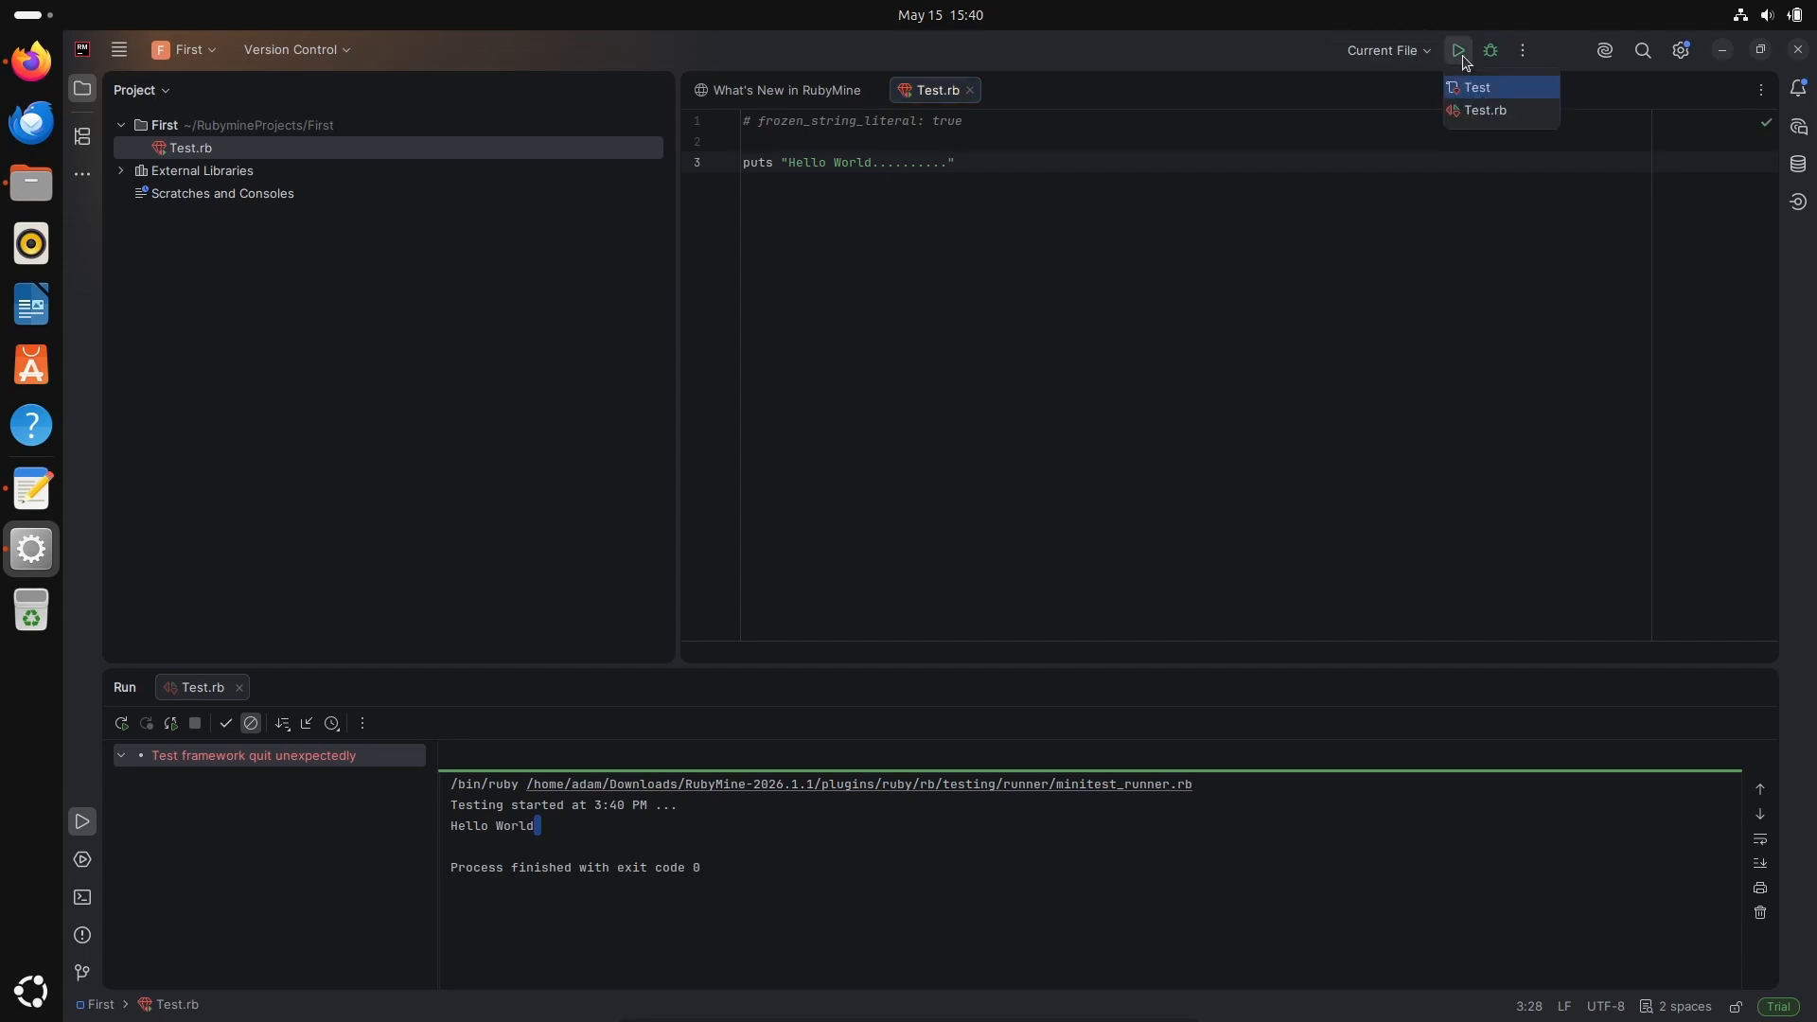
{"action": "left_click", "coordinate": [1481, 110]}
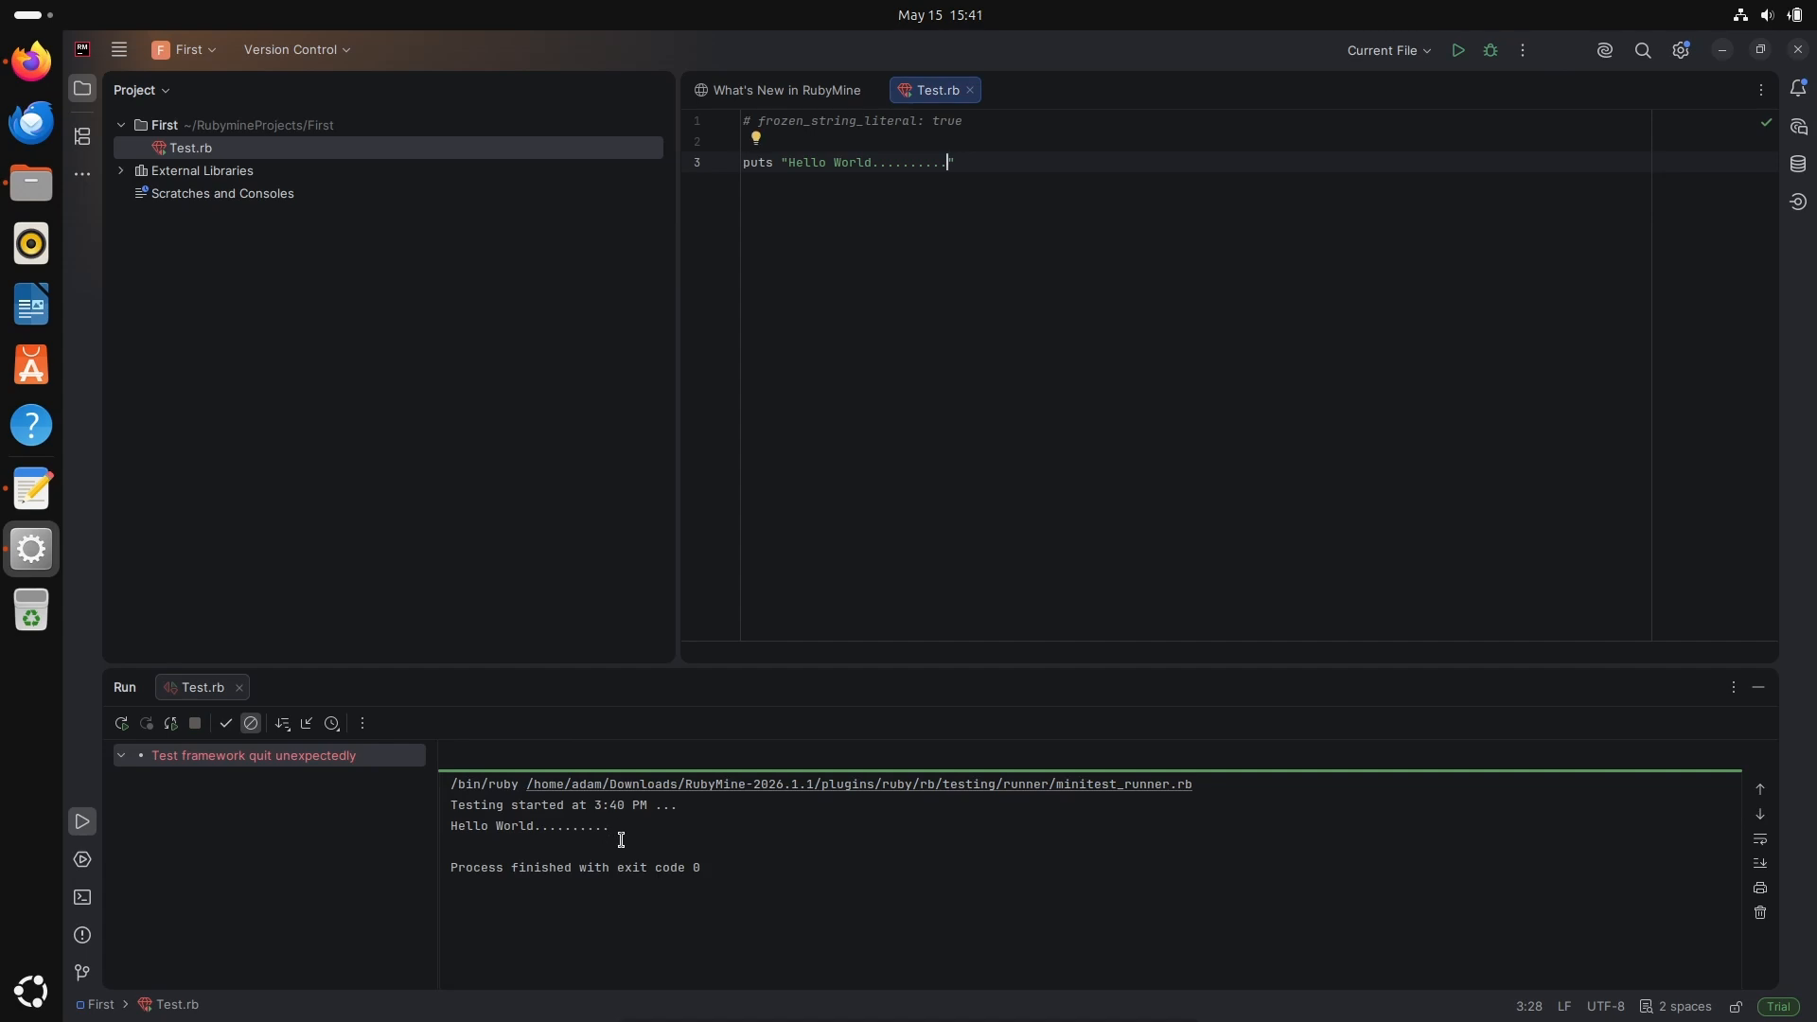
{"action": "left_click", "coordinate": [1724, 52]}
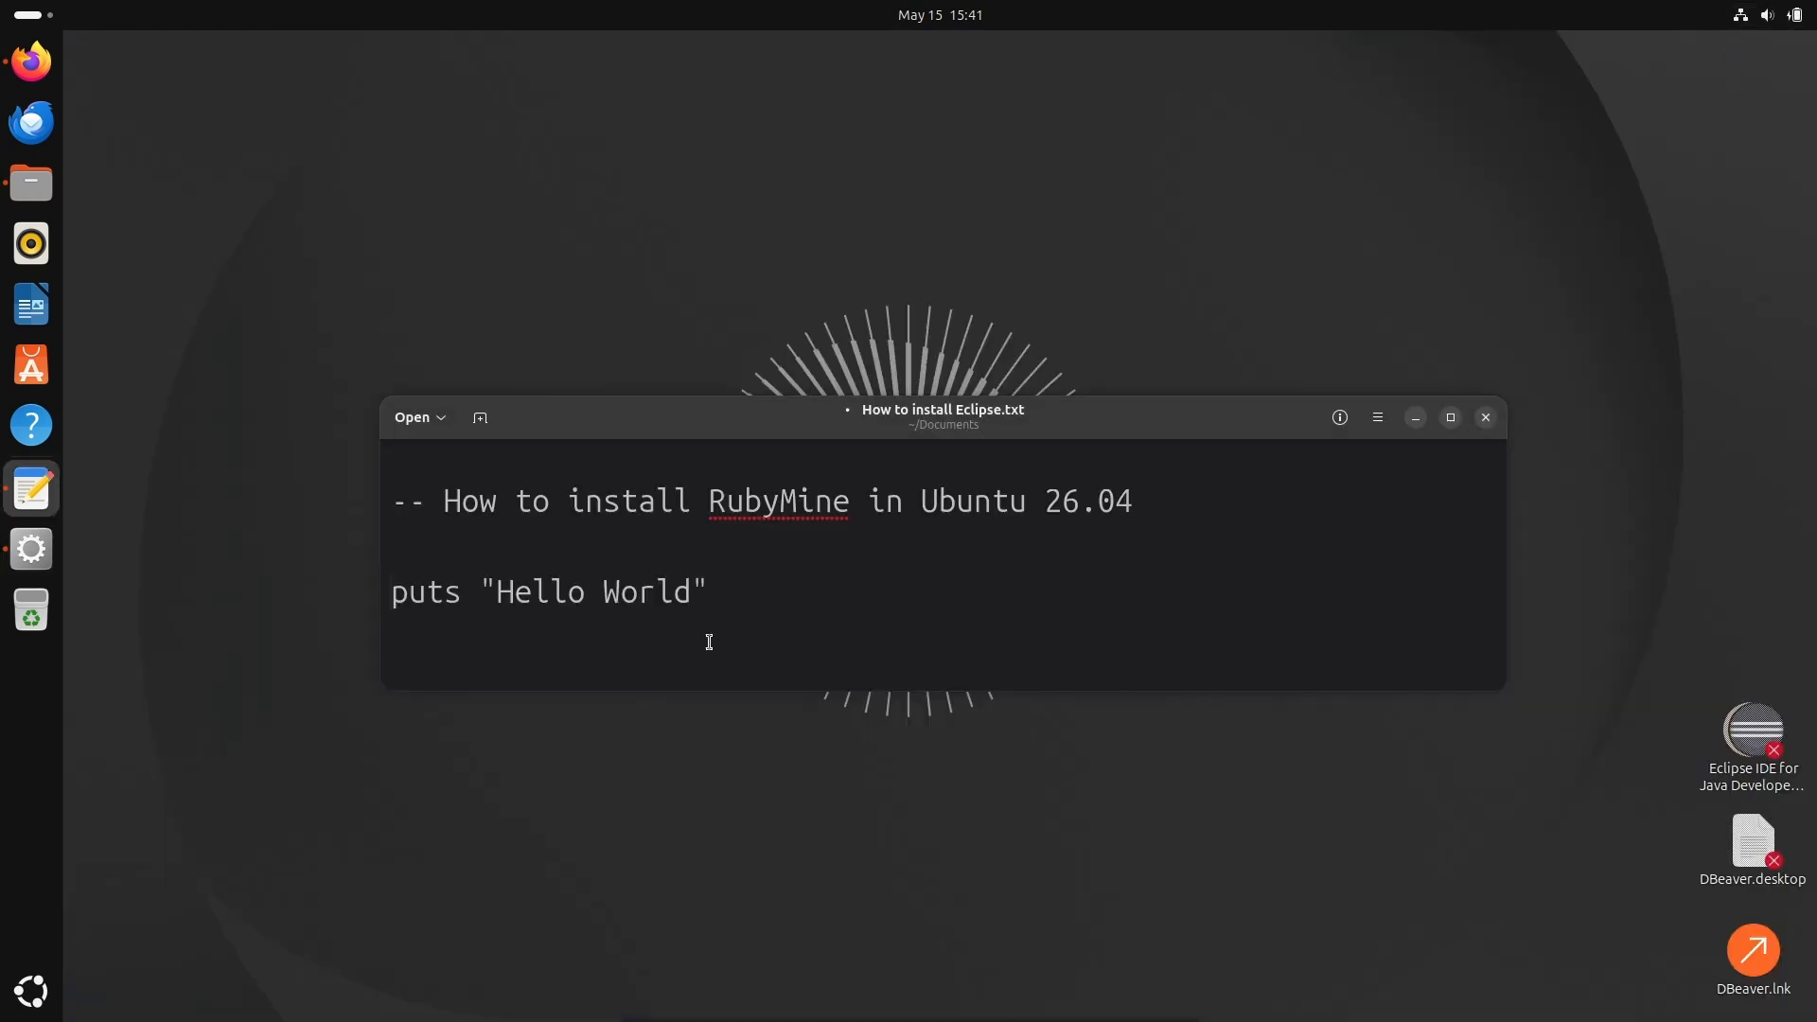